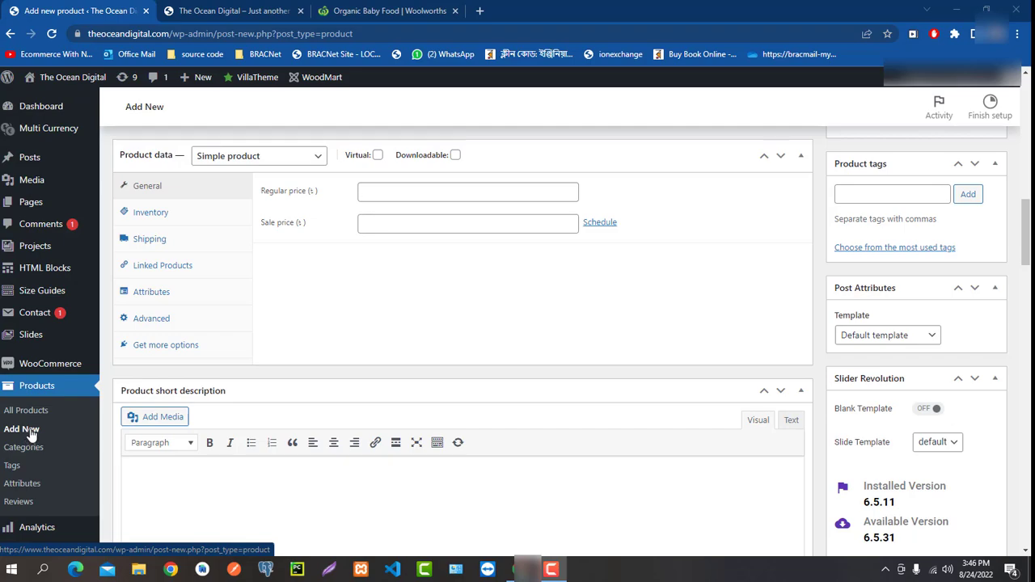
Name the new product "Baby Accessories 2"
{"action": "scroll", "coordinate": [203, 309], "scroll_direction": "up", "scroll_amount": 6}
{"action": "scroll", "coordinate": [220, 294], "scroll_direction": "up", "scroll_amount": 6}
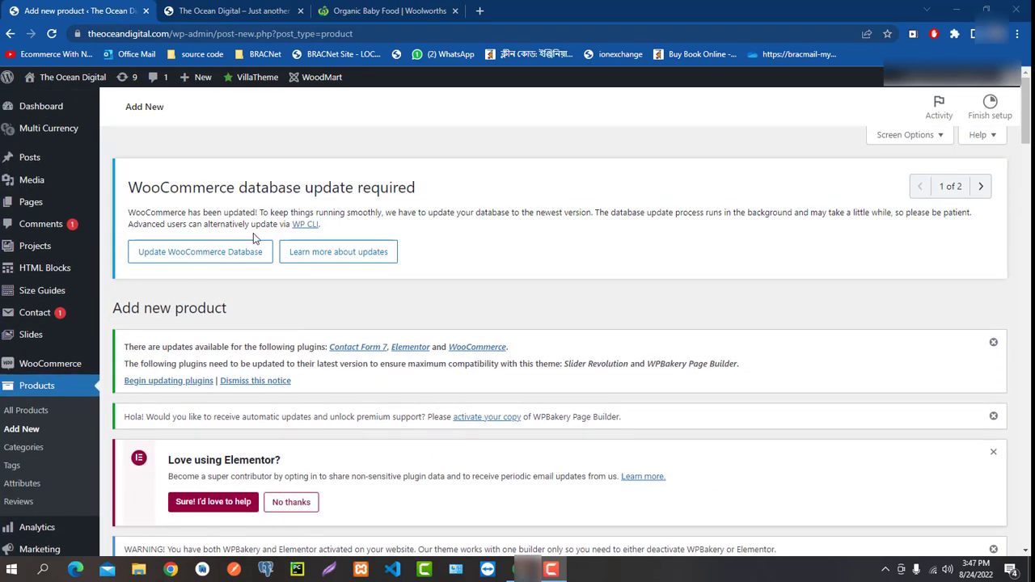
{"action": "scroll", "coordinate": [313, 331], "scroll_direction": "down", "scroll_amount": 3}
{"action": "scroll", "coordinate": [313, 331], "scroll_direction": "up", "scroll_amount": 3}
{"action": "scroll", "coordinate": [312, 333], "scroll_direction": "down", "scroll_amount": 4}
{"action": "left_click", "coordinate": [163, 349]}
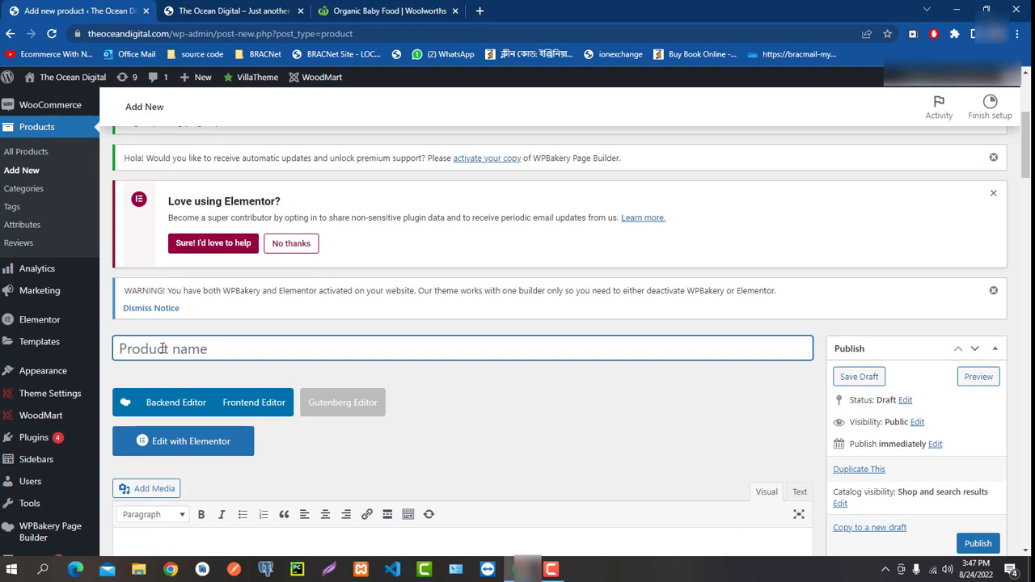
{"action": "scroll", "coordinate": [186, 219], "scroll_direction": "down", "scroll_amount": 2}
{"action": "type", "text": "Baby Accessories"}
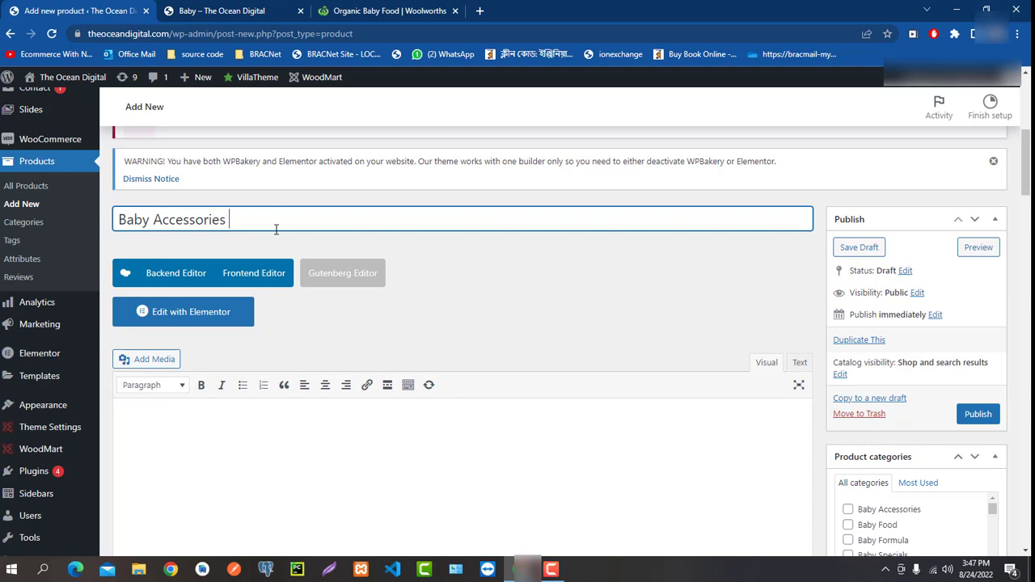
{"action": "type", "text": "2"}
{"action": "scroll", "coordinate": [452, 295], "scroll_direction": "down", "scroll_amount": 1}
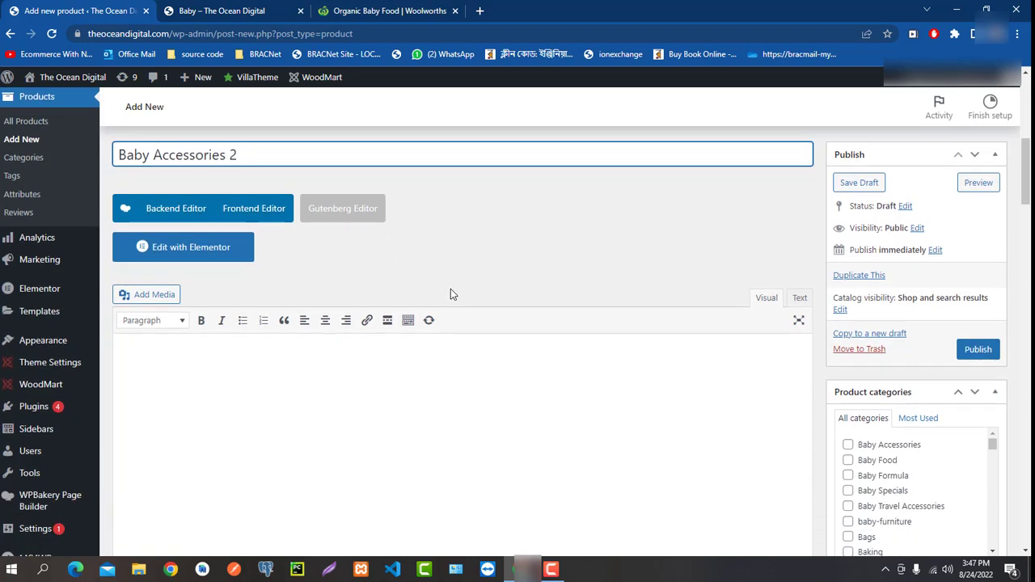
{"action": "left_click", "coordinate": [174, 367]}
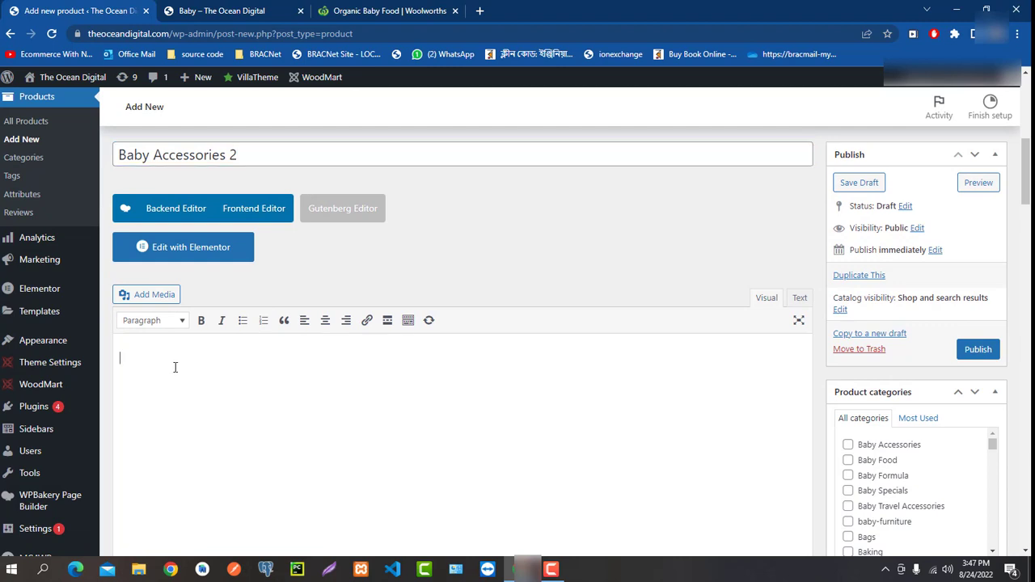
{"action": "left_click", "coordinate": [159, 305]}
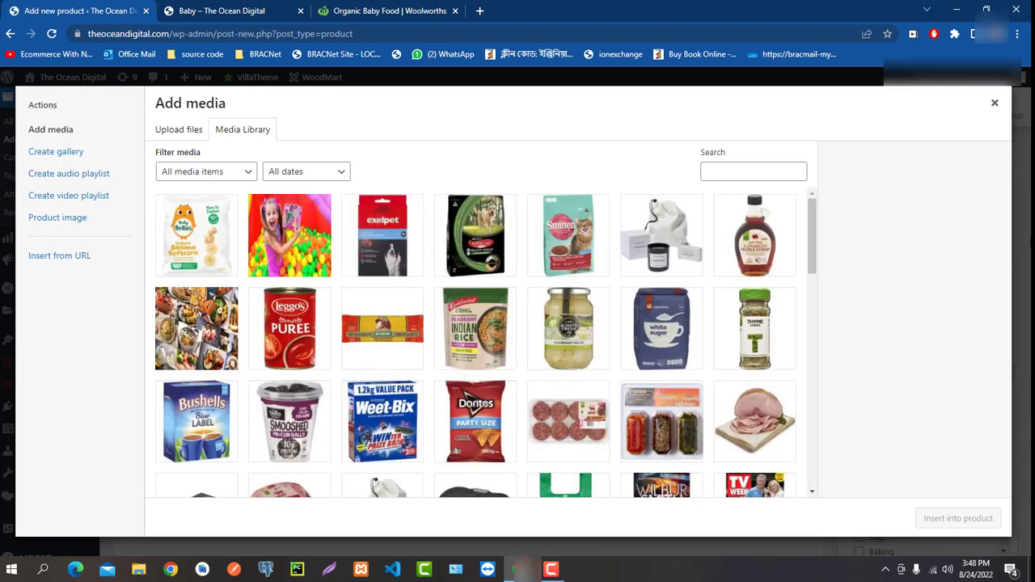
{"action": "left_click", "coordinate": [995, 103]}
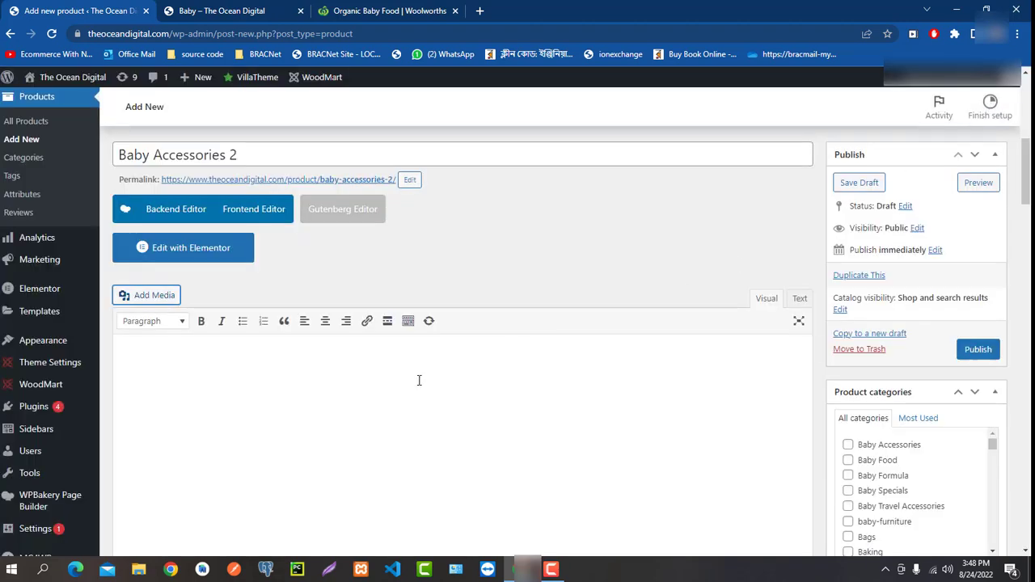
Set the product's regular price to 200 and its sale price to 150
{"action": "scroll", "coordinate": [419, 380], "scroll_direction": "down", "scroll_amount": 1}
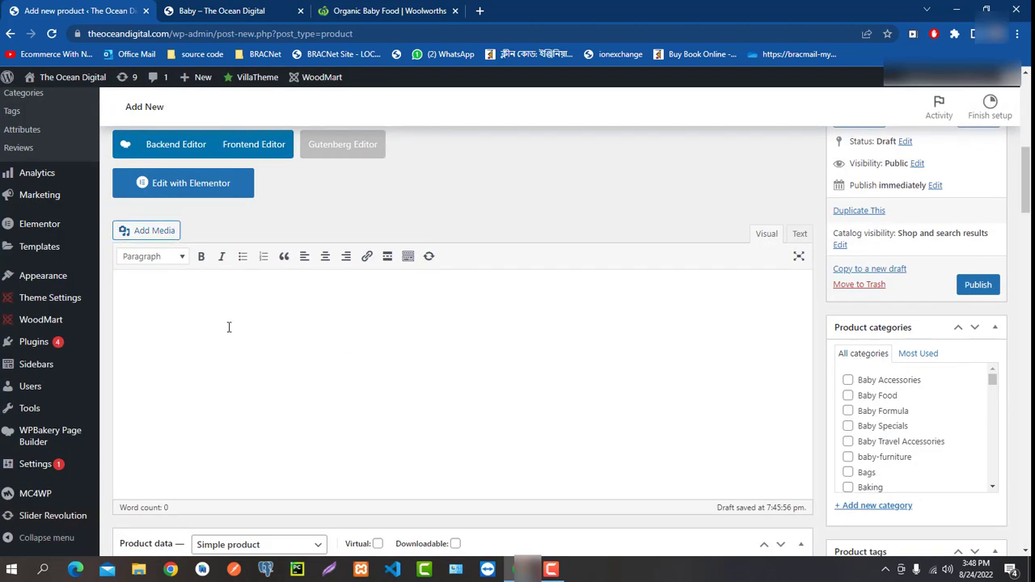
{"action": "scroll", "coordinate": [286, 283], "scroll_direction": "down", "scroll_amount": 4}
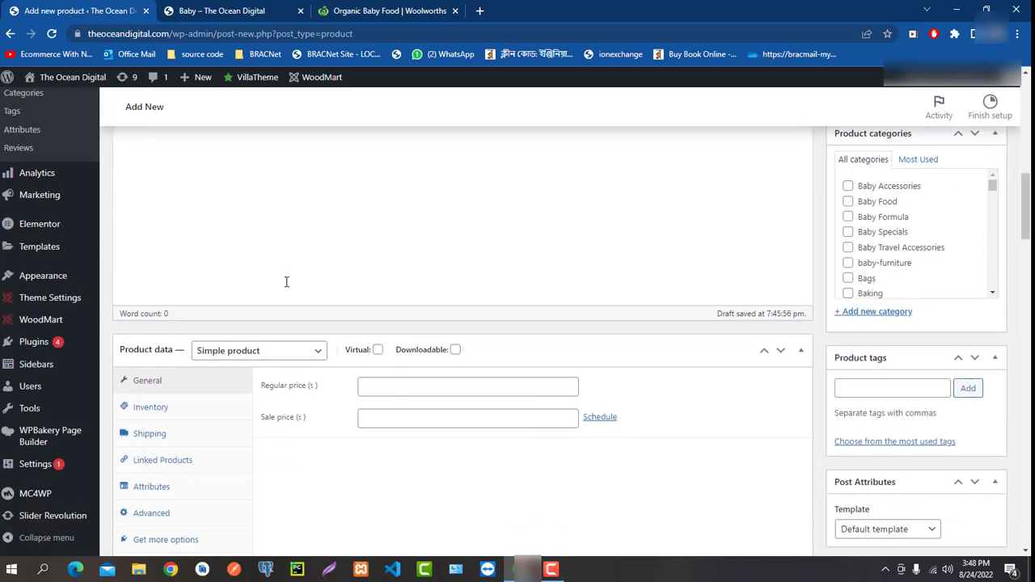
{"action": "scroll", "coordinate": [287, 283], "scroll_direction": "up", "scroll_amount": 3}
{"action": "scroll", "coordinate": [285, 287], "scroll_direction": "down", "scroll_amount": 7}
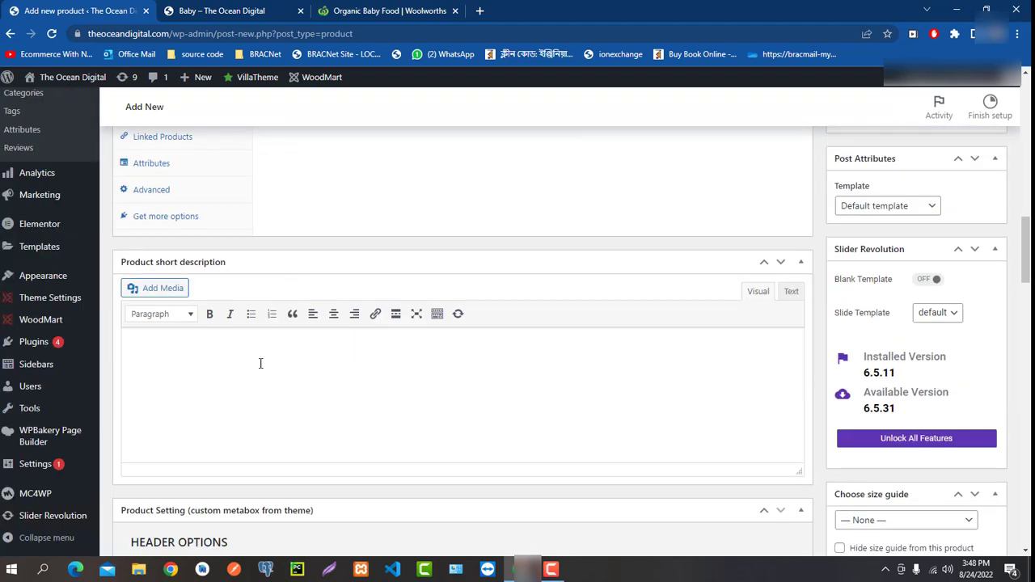
{"action": "scroll", "coordinate": [219, 372], "scroll_direction": "up", "scroll_amount": 2}
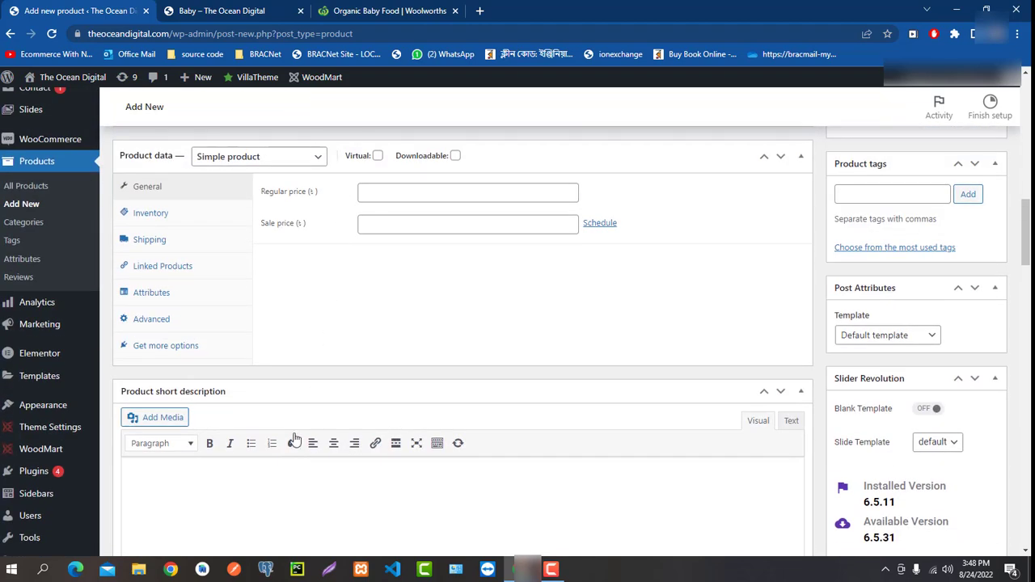
{"action": "scroll", "coordinate": [351, 373], "scroll_direction": "up", "scroll_amount": 1}
{"action": "scroll", "coordinate": [381, 312], "scroll_direction": "up", "scroll_amount": 1}
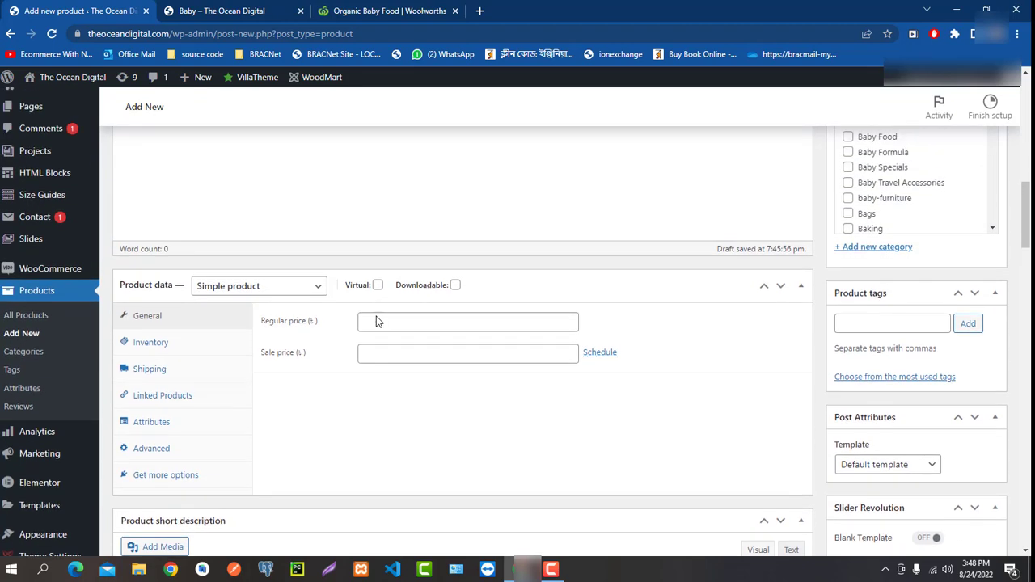
{"action": "left_click", "coordinate": [391, 323]}
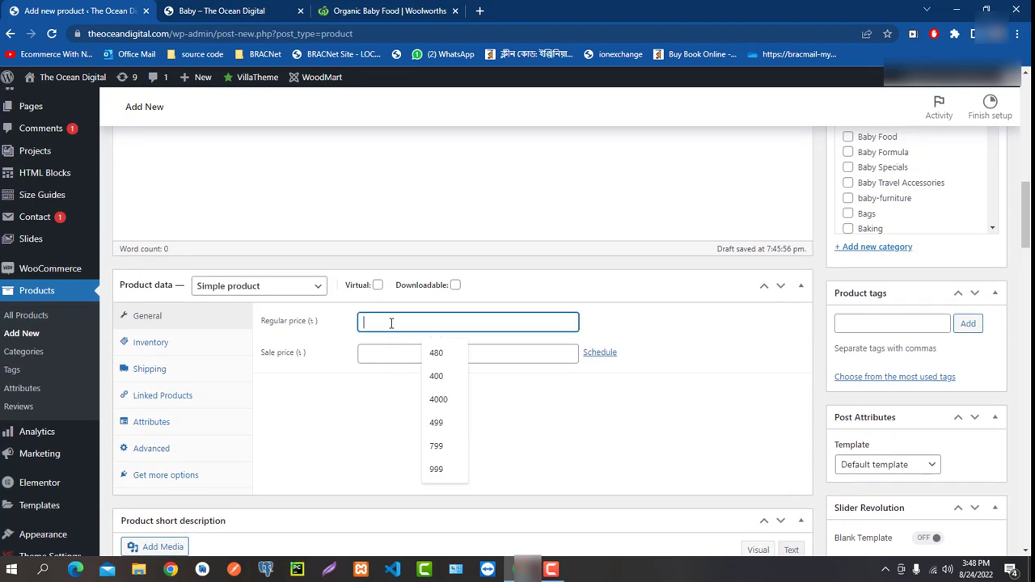
{"action": "type", "text": "200"}
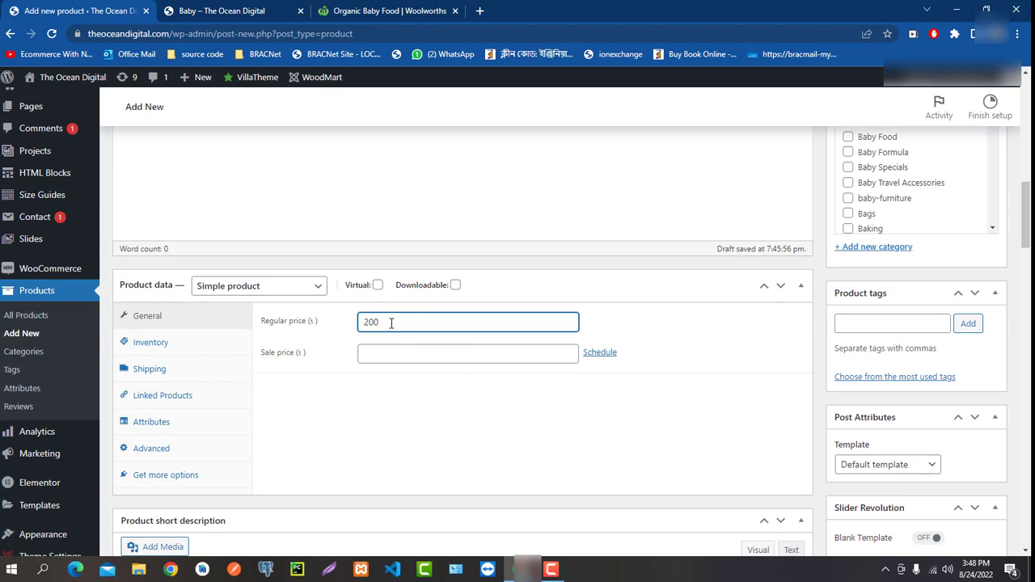
{"action": "left_click", "coordinate": [397, 354]}
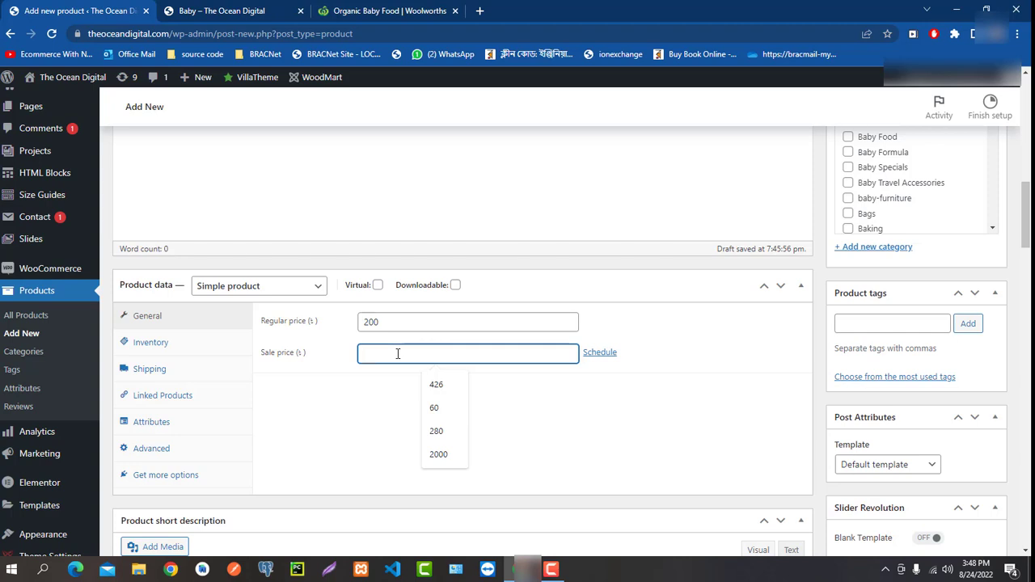
{"action": "type", "text": "150"}
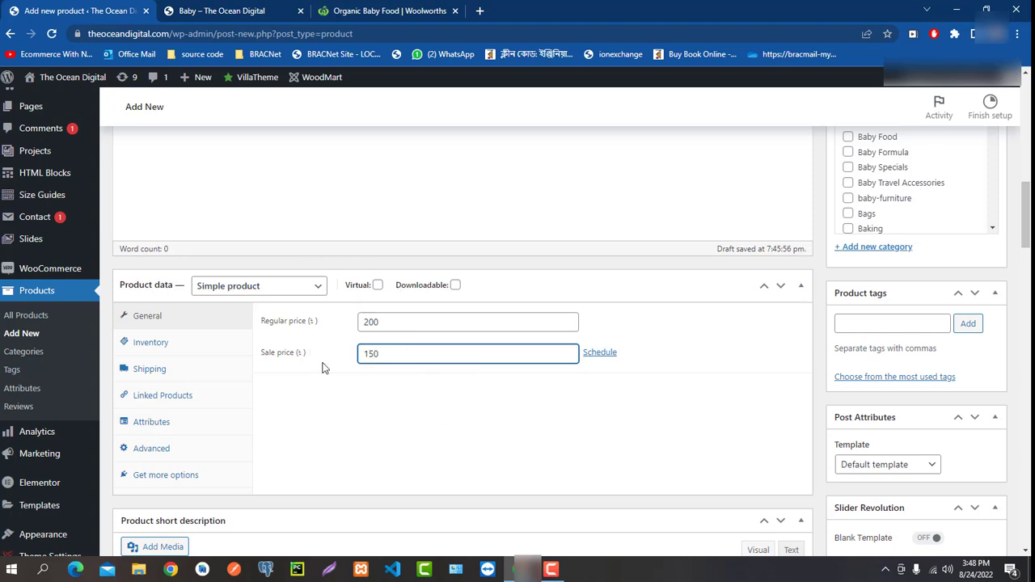
Add the product tags "baby" and "bay food"
{"action": "scroll", "coordinate": [335, 346], "scroll_direction": "down", "scroll_amount": 1}
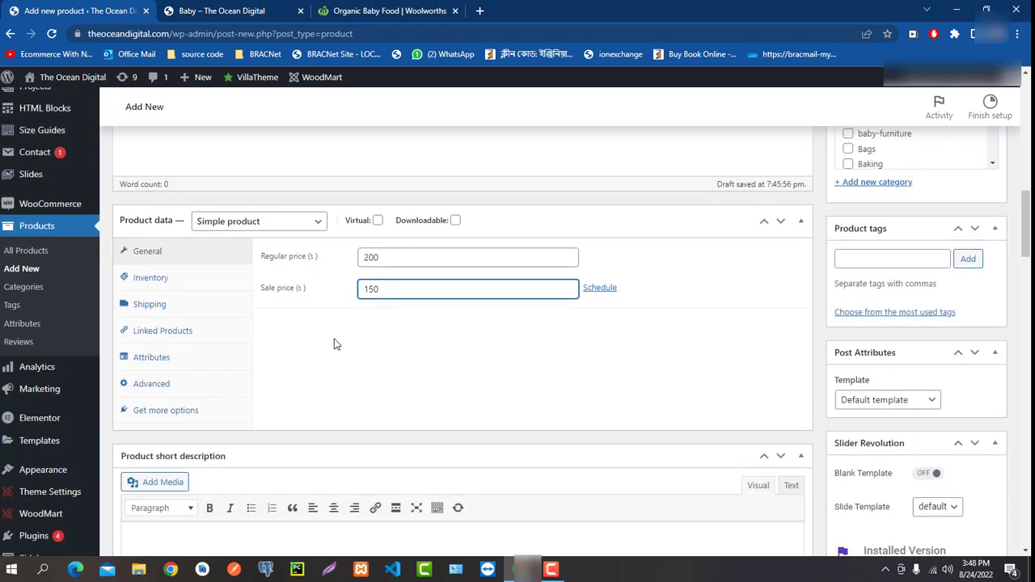
{"action": "scroll", "coordinate": [335, 345], "scroll_direction": "up", "scroll_amount": 1}
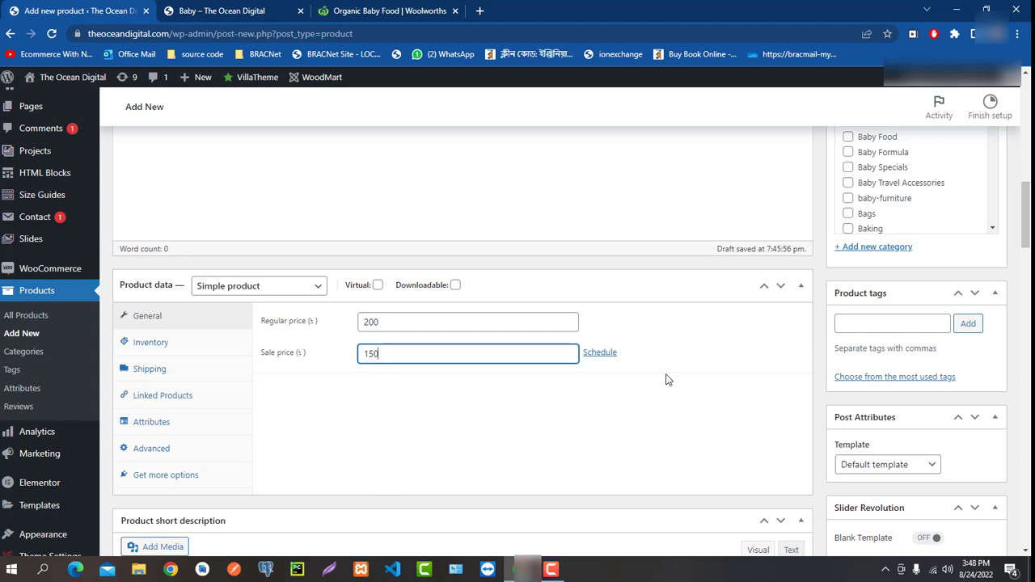
{"action": "left_click", "coordinate": [868, 325]}
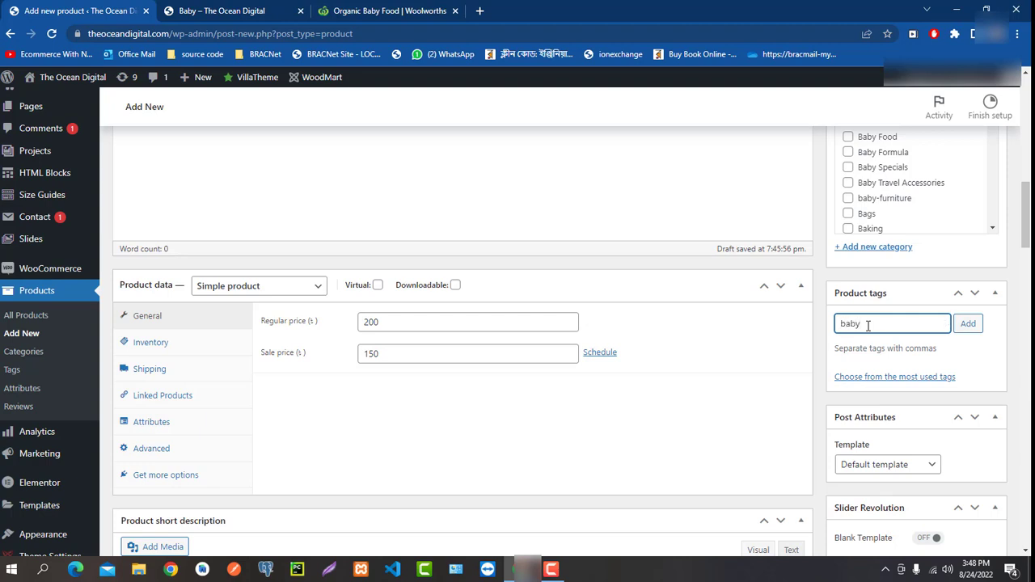
{"action": "key", "text": "Return"}
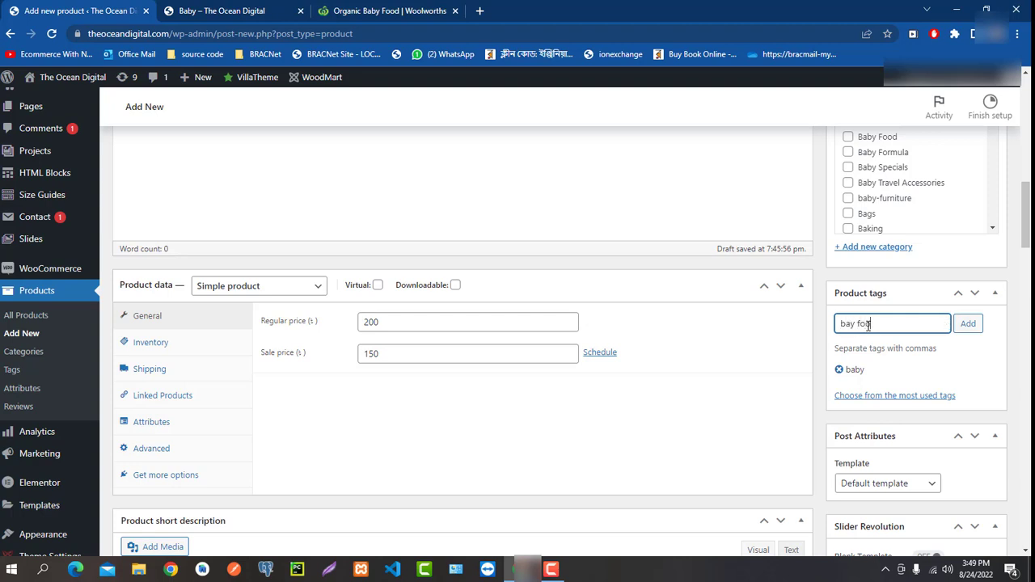
{"action": "type", "text": "bay food"}
{"action": "key", "text": "Return"}
Assign the product to the Baby Accessories category
{"action": "scroll", "coordinate": [835, 379], "scroll_direction": "down", "scroll_amount": 2}
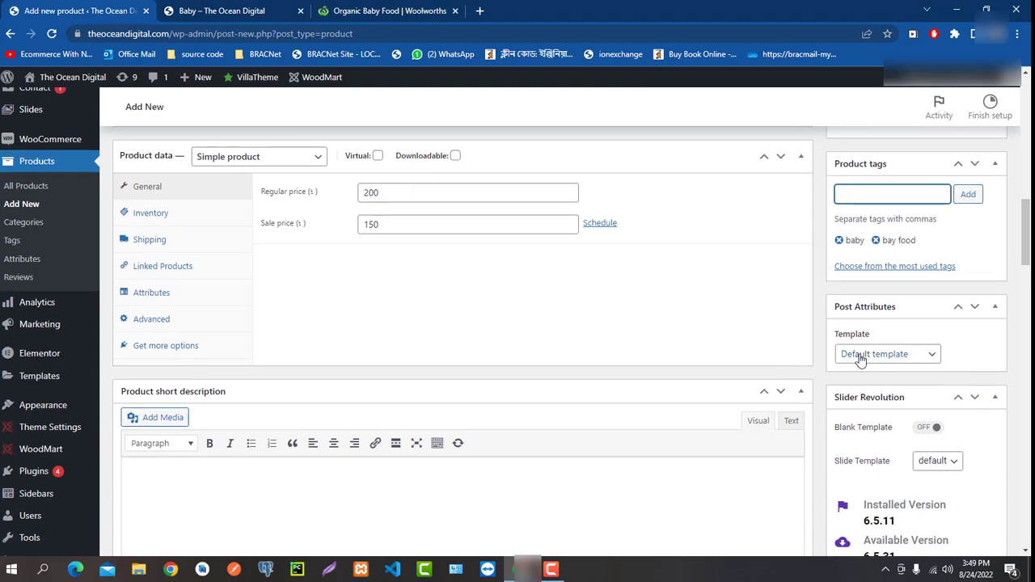
{"action": "scroll", "coordinate": [717, 370], "scroll_direction": "down", "scroll_amount": 1}
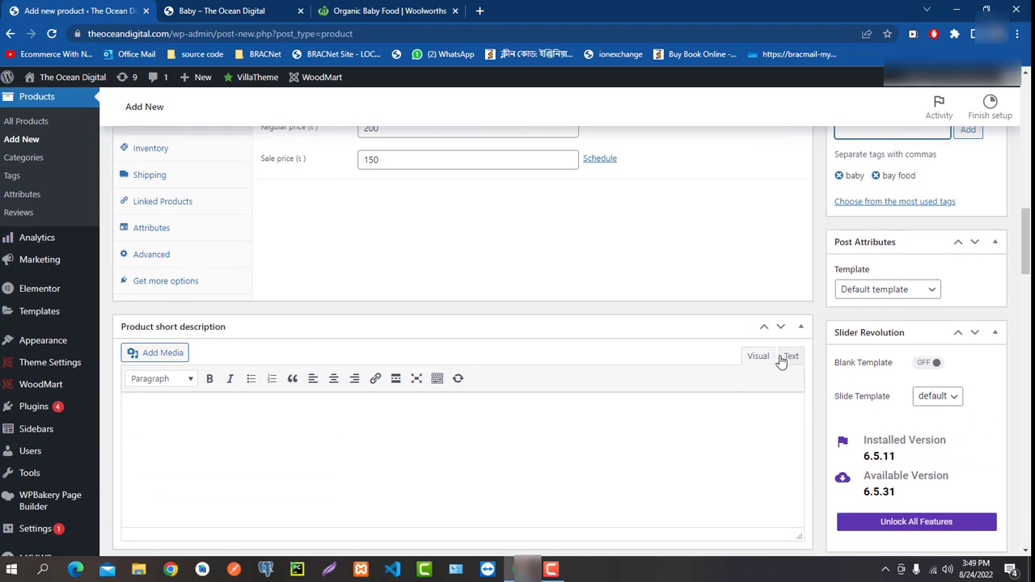
{"action": "scroll", "coordinate": [785, 352], "scroll_direction": "down", "scroll_amount": 1}
{"action": "scroll", "coordinate": [809, 344], "scroll_direction": "down", "scroll_amount": 3}
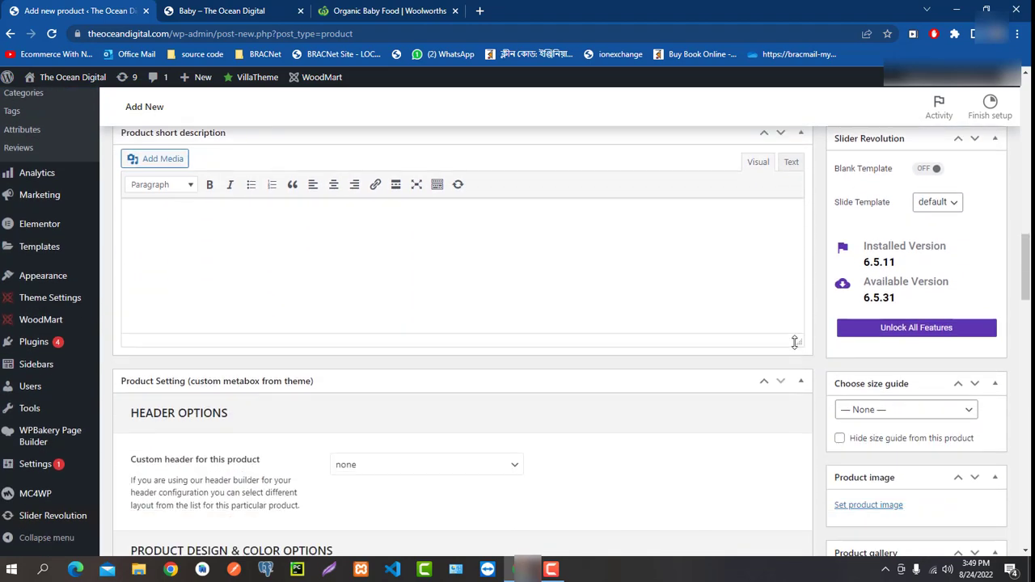
{"action": "scroll", "coordinate": [793, 350], "scroll_direction": "up", "scroll_amount": 10}
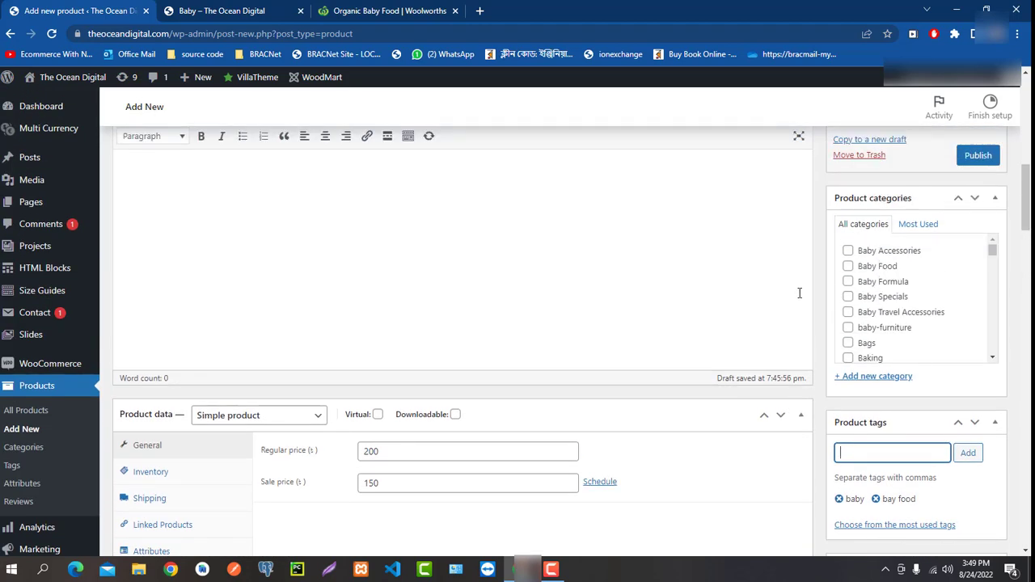
{"action": "scroll", "coordinate": [841, 307], "scroll_direction": "up", "scroll_amount": 1}
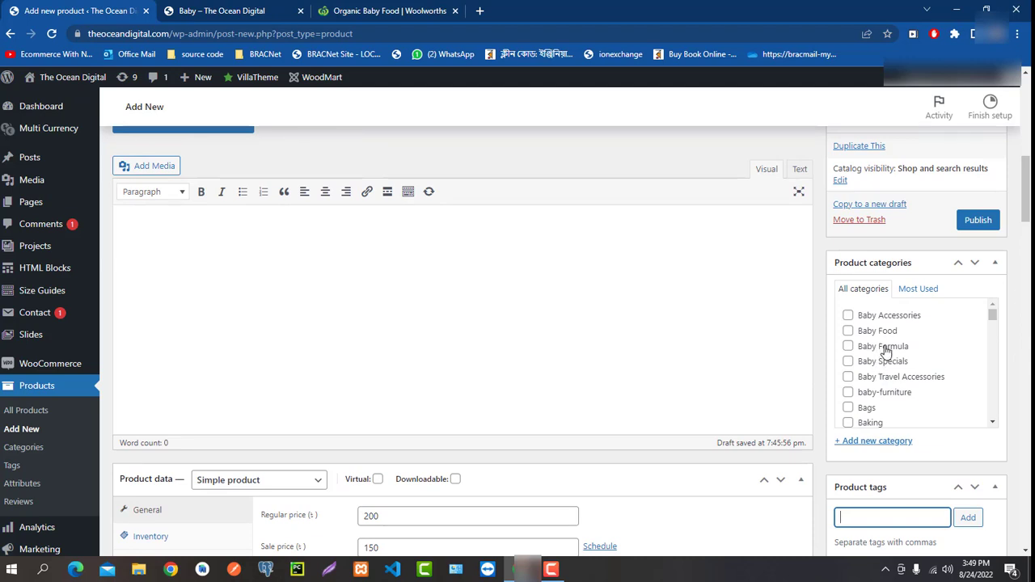
{"action": "left_click", "coordinate": [848, 316]}
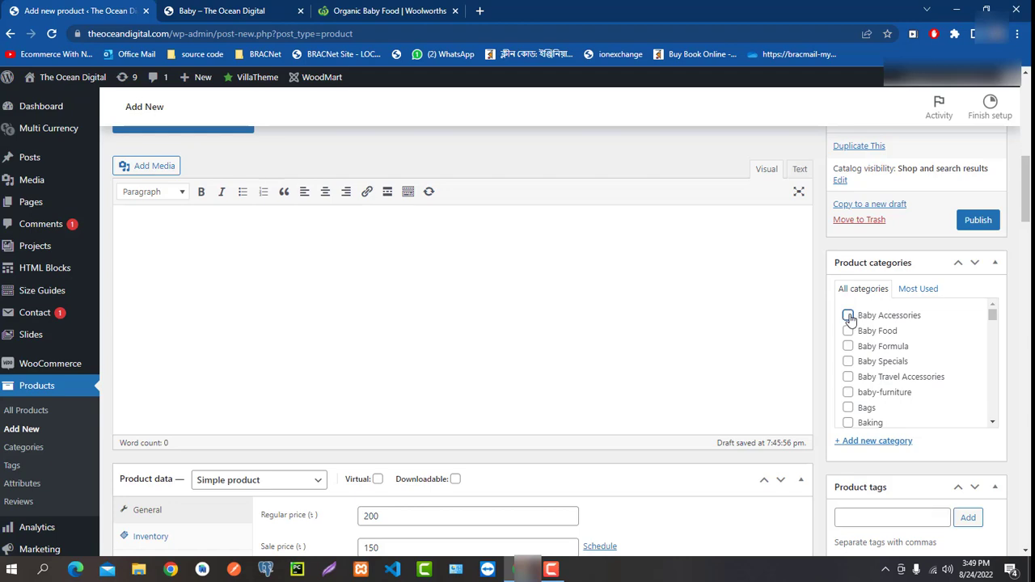
{"action": "left_click", "coordinate": [882, 319]}
Enter "Hello world" as the product's short description
{"action": "scroll", "coordinate": [712, 377], "scroll_direction": "down", "scroll_amount": 3}
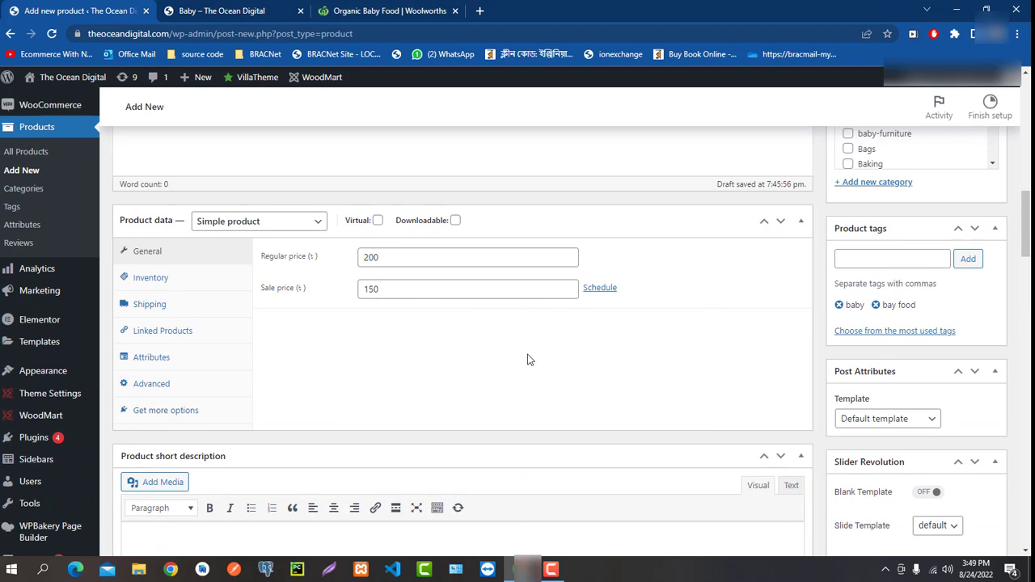
{"action": "scroll", "coordinate": [627, 348], "scroll_direction": "down", "scroll_amount": 3}
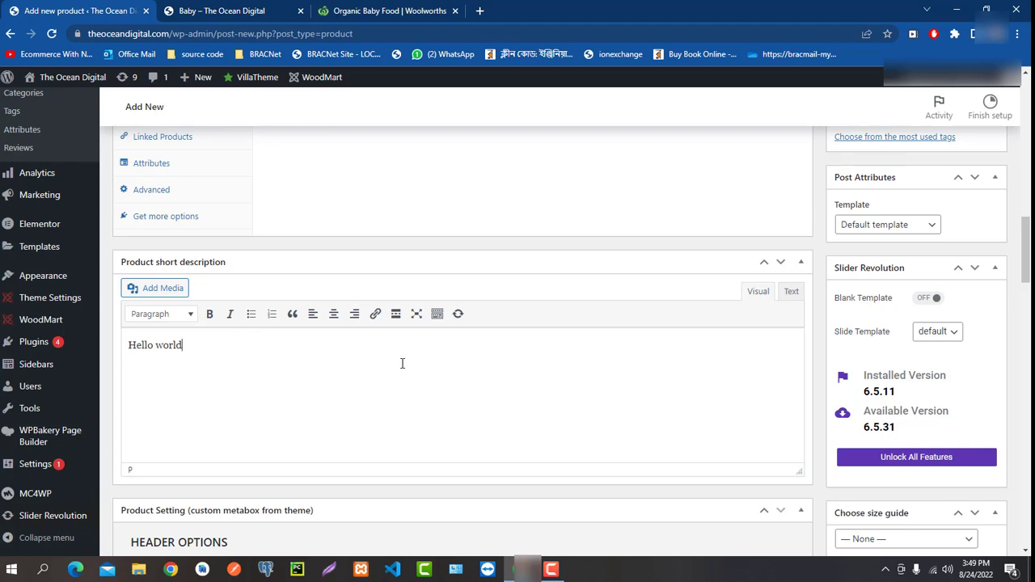
Set the existing Toys.jpg picture from the media library as the product image
{"action": "scroll", "coordinate": [305, 383], "scroll_direction": "down", "scroll_amount": 1}
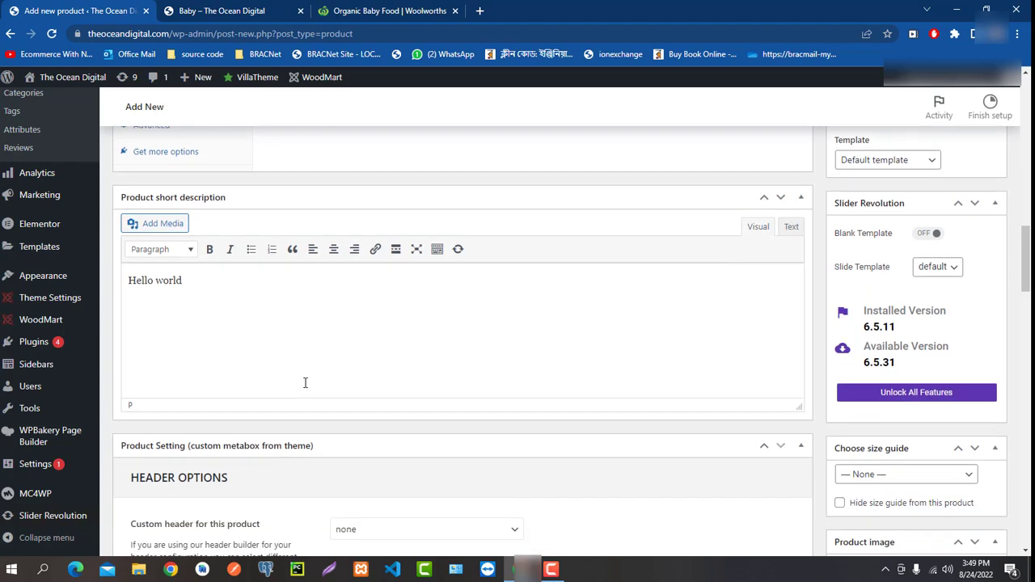
{"action": "scroll", "coordinate": [307, 380], "scroll_direction": "down", "scroll_amount": 3}
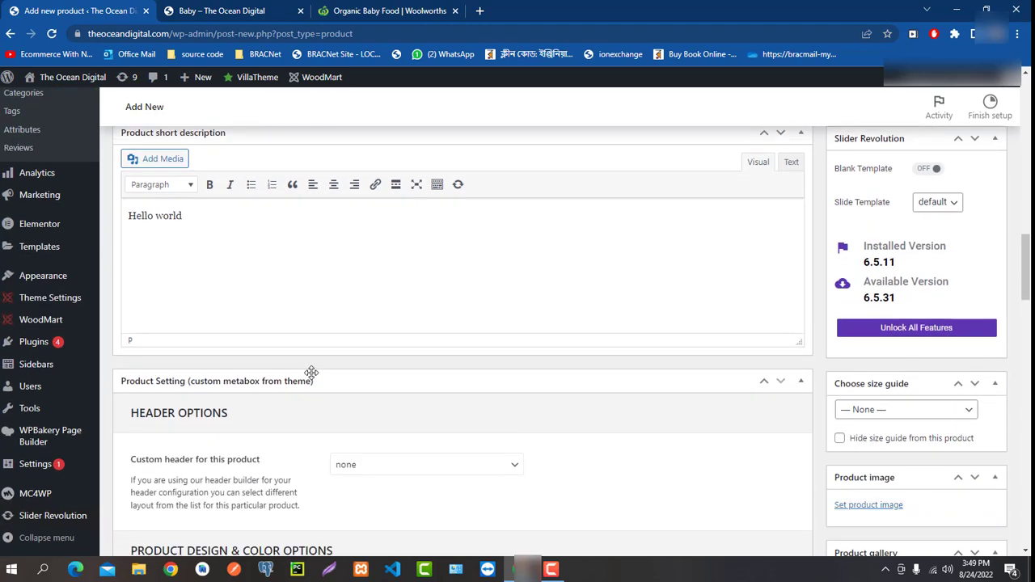
{"action": "scroll", "coordinate": [314, 378], "scroll_direction": "up", "scroll_amount": 1}
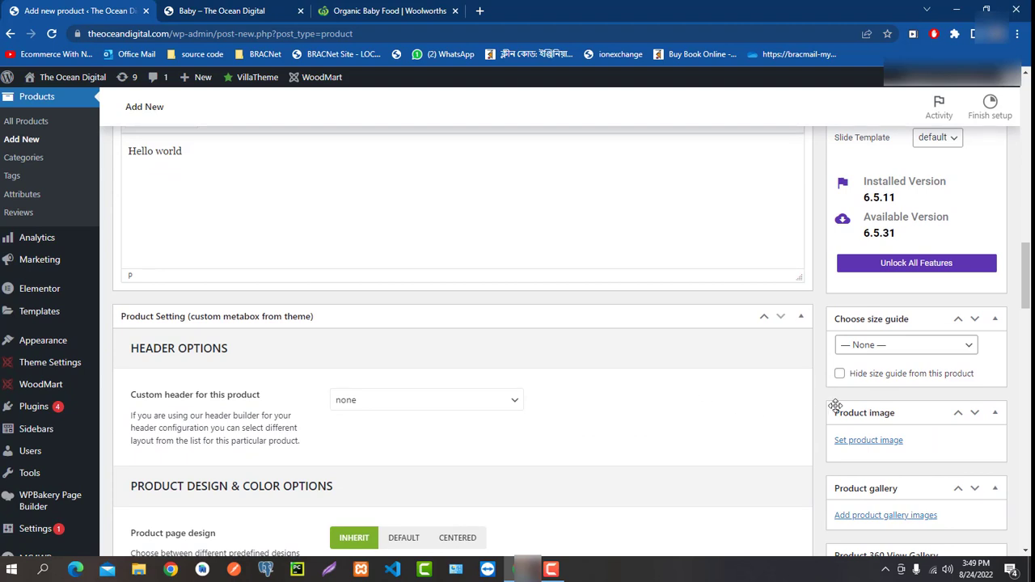
{"action": "left_click", "coordinate": [867, 441]}
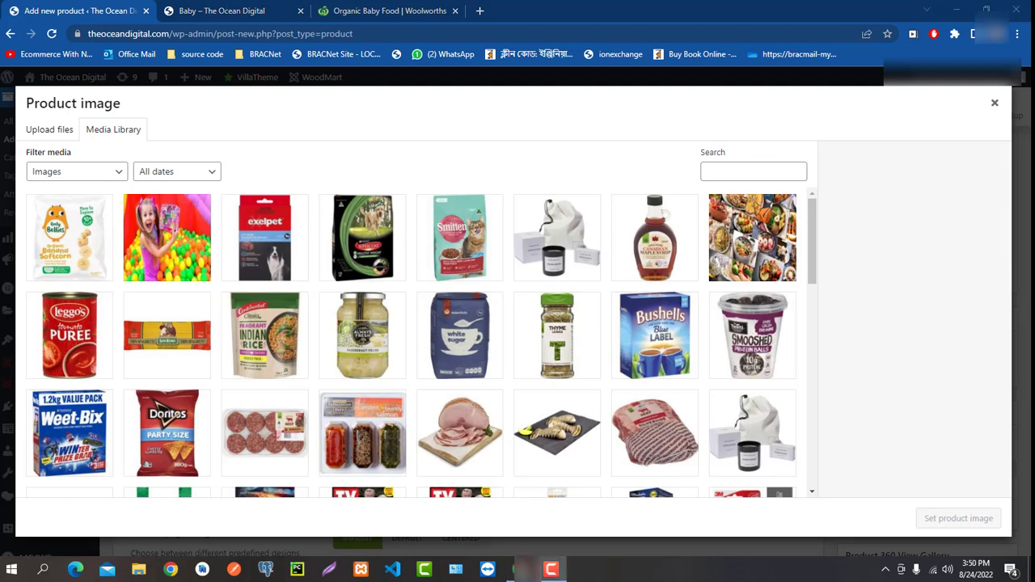
{"action": "left_click", "coordinate": [185, 256]}
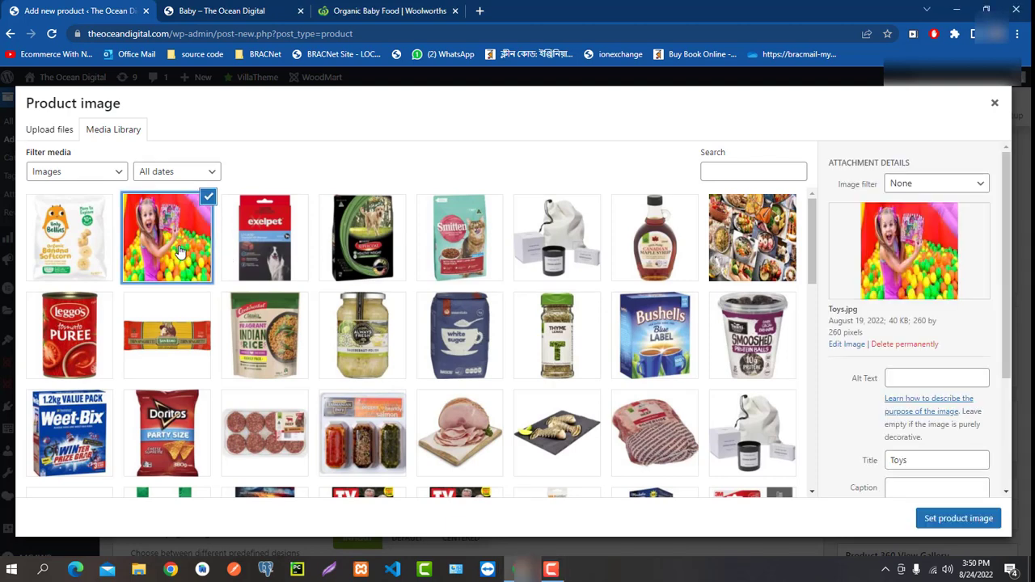
{"action": "left_click", "coordinate": [958, 518]}
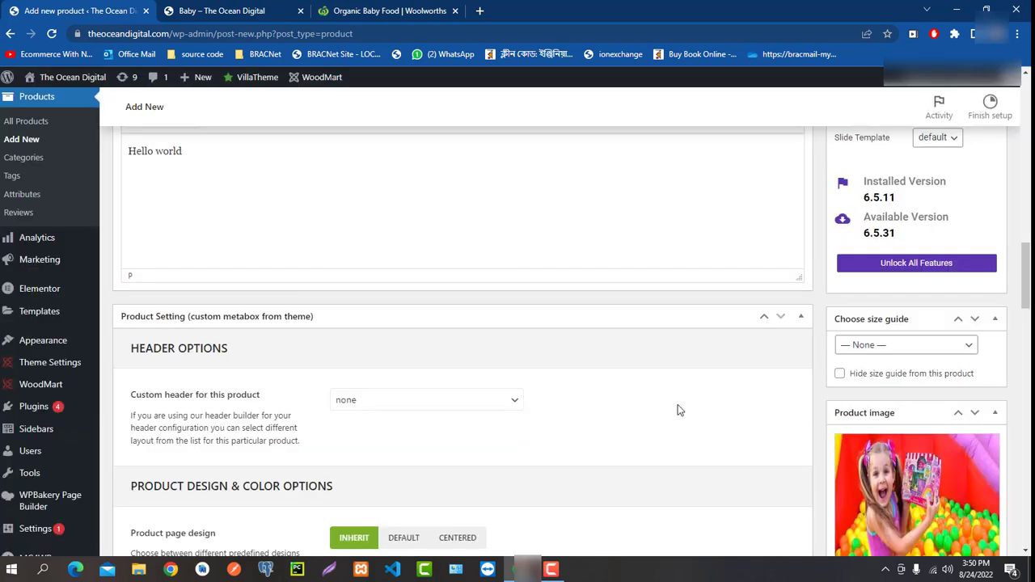
{"action": "scroll", "coordinate": [679, 410], "scroll_direction": "down", "scroll_amount": 3}
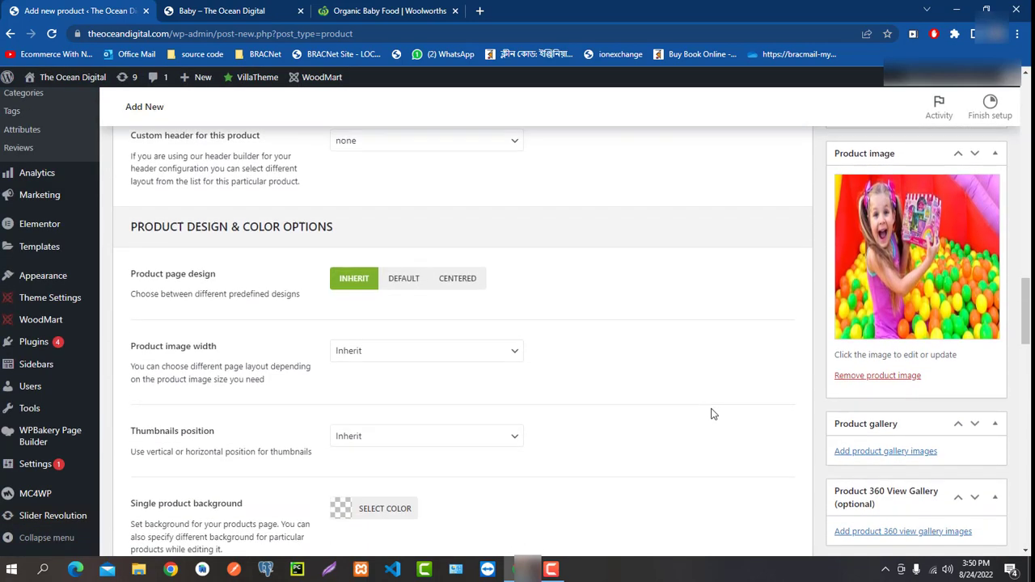
Add the tomato puree, spaghetti pack, Indian rice and Condiments.jpg jar pictures from the media library to the product gallery
{"action": "left_click", "coordinate": [875, 391]}
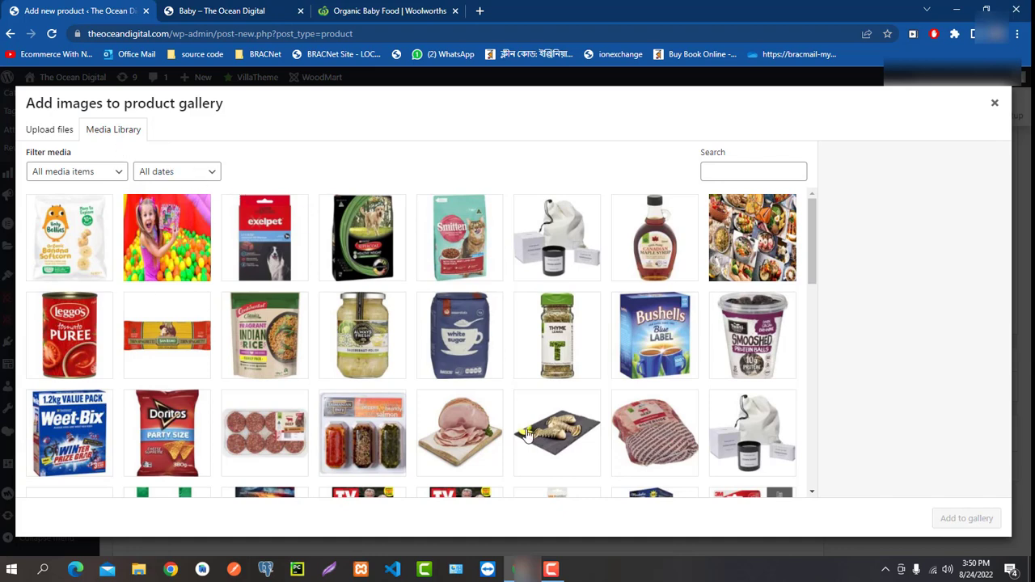
{"action": "left_click", "coordinate": [102, 134]}
{"action": "left_click", "coordinate": [50, 135]}
{"action": "left_click", "coordinate": [114, 134]}
{"action": "left_click", "coordinate": [83, 358]}
{"action": "left_click", "coordinate": [148, 355]}
{"action": "left_click", "coordinate": [245, 334]}
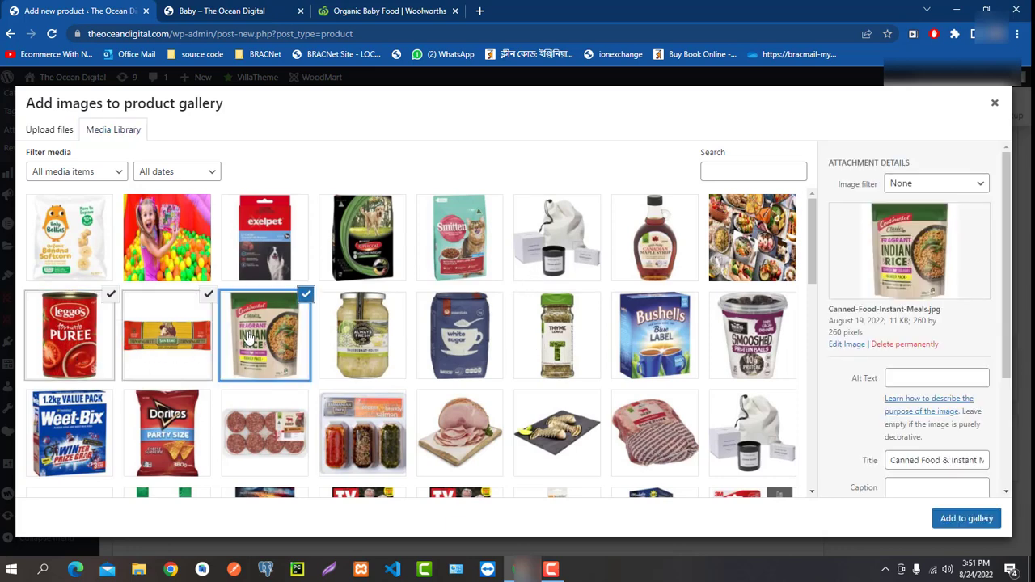
{"action": "left_click", "coordinate": [347, 354]}
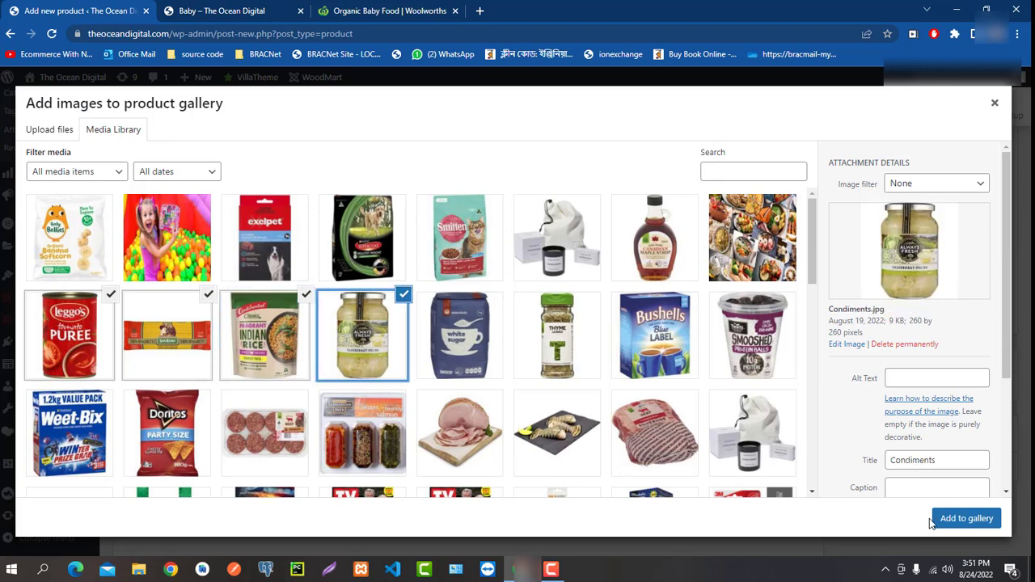
{"action": "left_click", "coordinate": [967, 518]}
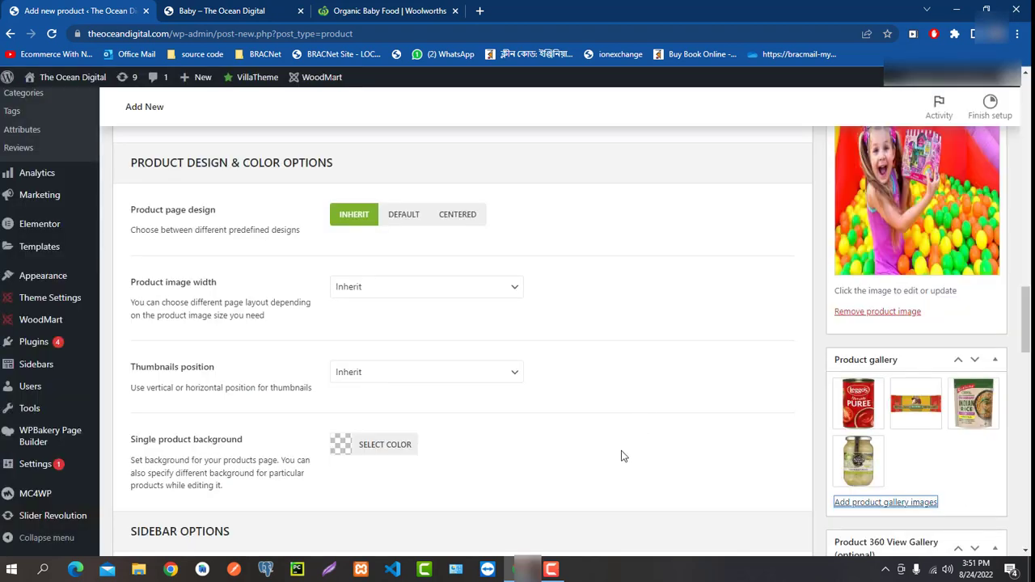
Add the Toys.jpg picture from the media library to the product's 360 view gallery
{"action": "scroll", "coordinate": [700, 370], "scroll_direction": "down", "scroll_amount": 2}
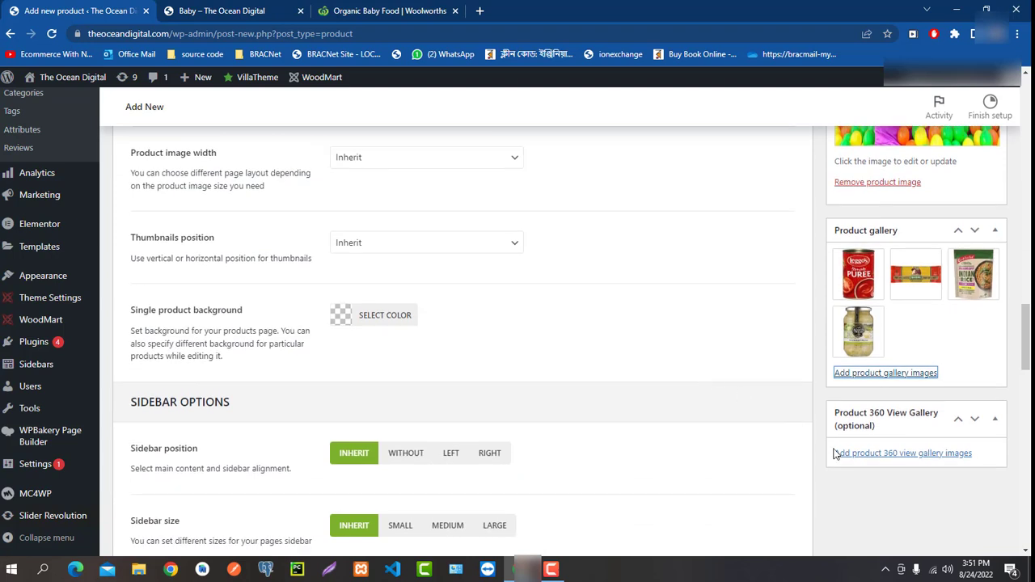
{"action": "left_click", "coordinate": [883, 455]}
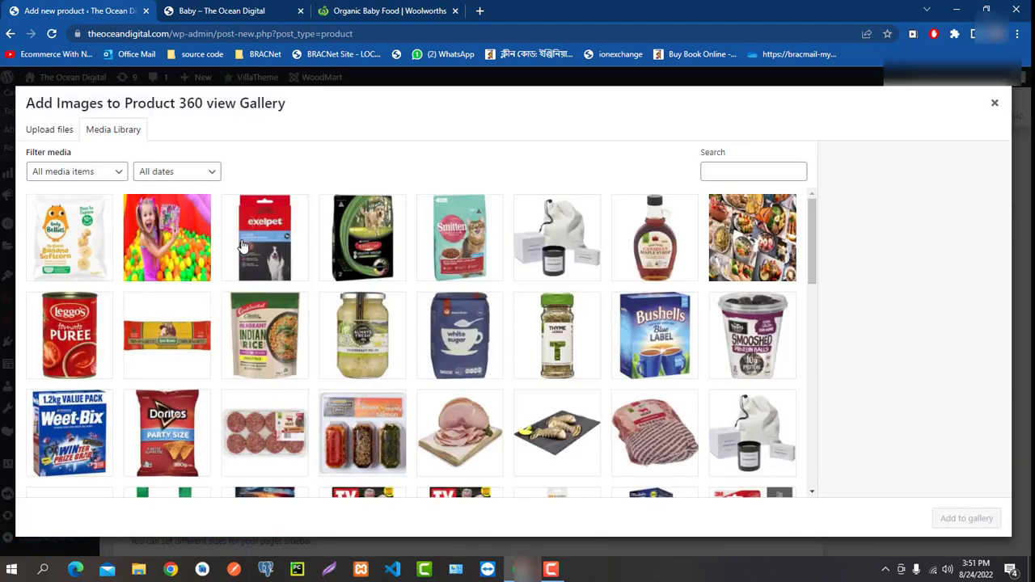
{"action": "left_click", "coordinate": [183, 245]}
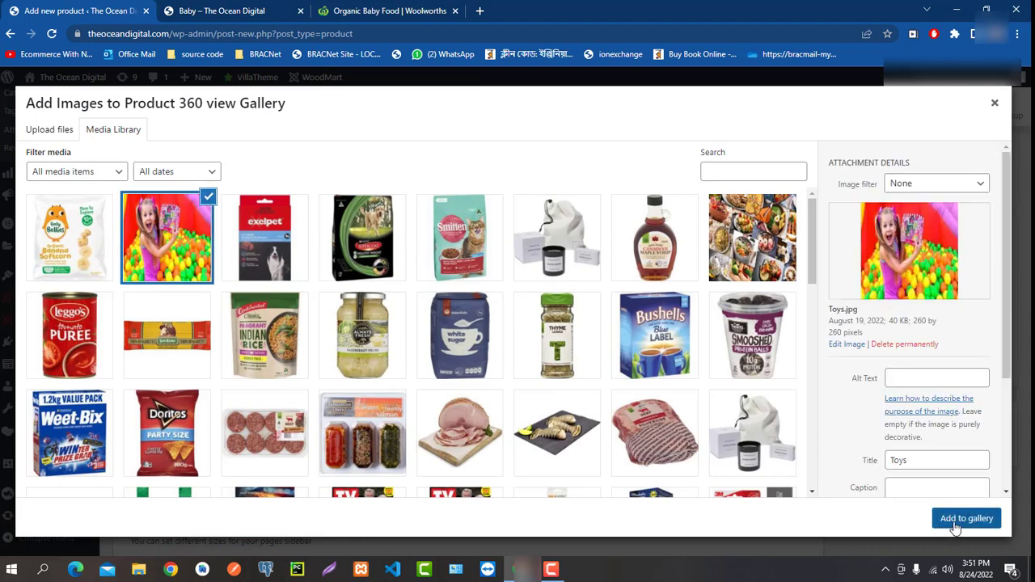
{"action": "left_click", "coordinate": [956, 524]}
{"action": "scroll", "coordinate": [716, 429], "scroll_direction": "down", "scroll_amount": 1}
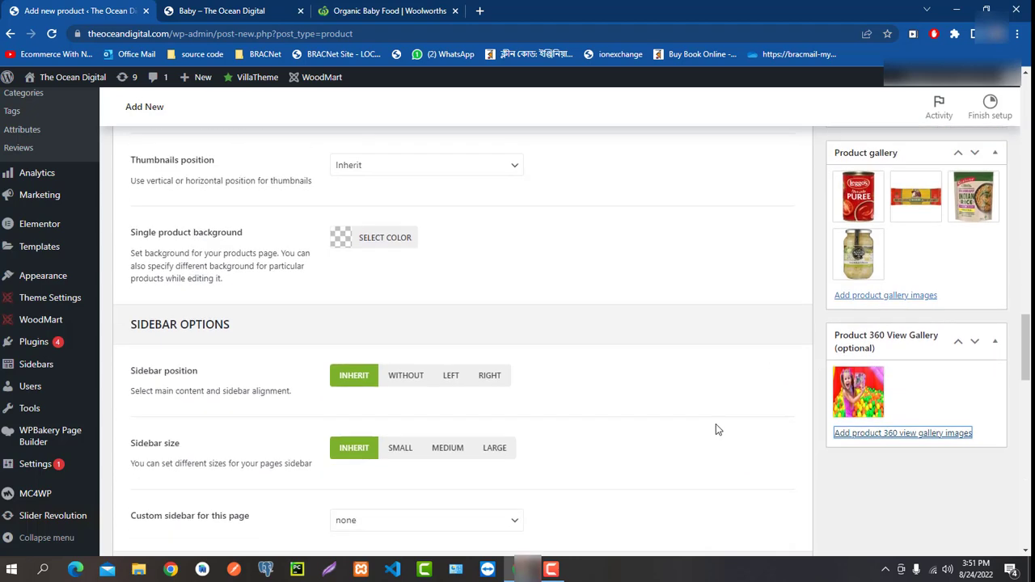
Publish the Baby Accessories 2 product
{"action": "scroll", "coordinate": [684, 433], "scroll_direction": "up", "scroll_amount": 5}
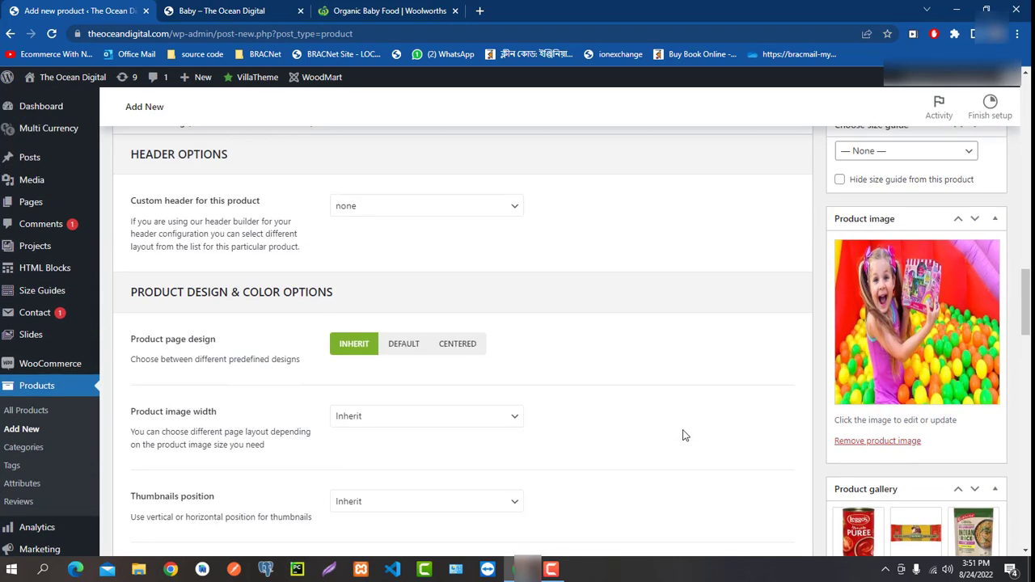
{"action": "scroll", "coordinate": [683, 435], "scroll_direction": "up", "scroll_amount": 4}
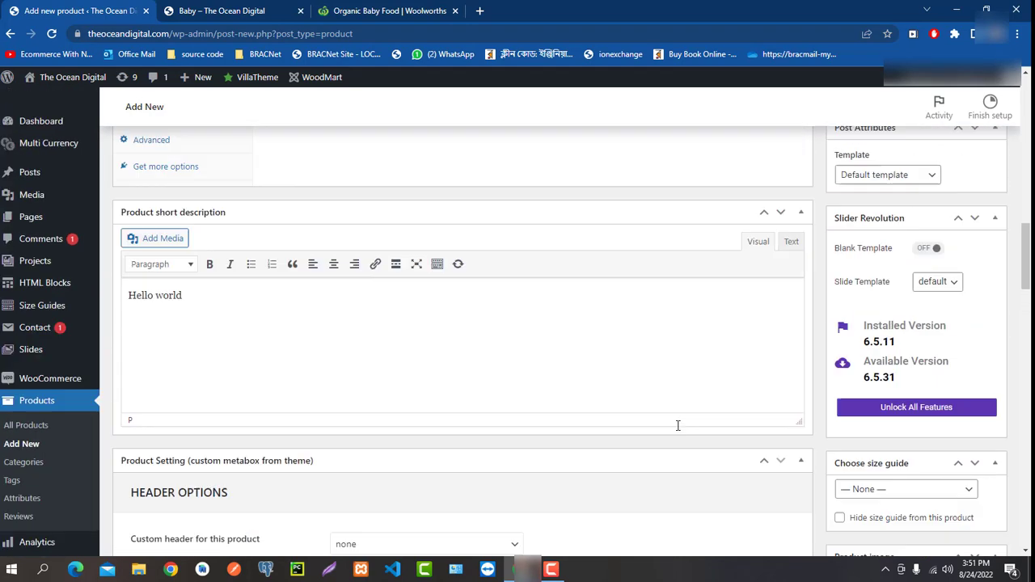
{"action": "scroll", "coordinate": [678, 425], "scroll_direction": "up", "scroll_amount": 10}
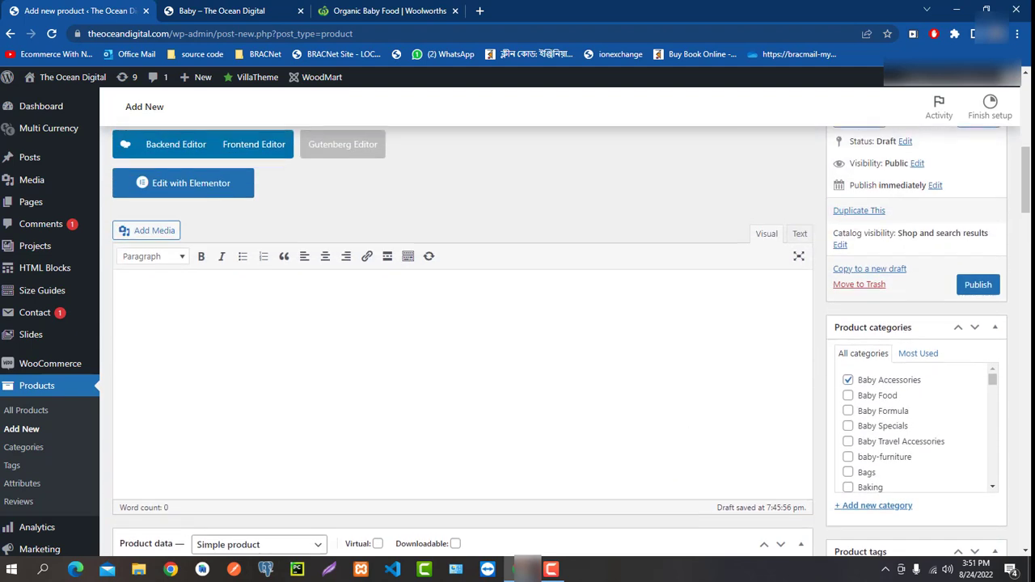
{"action": "left_click", "coordinate": [978, 287]}
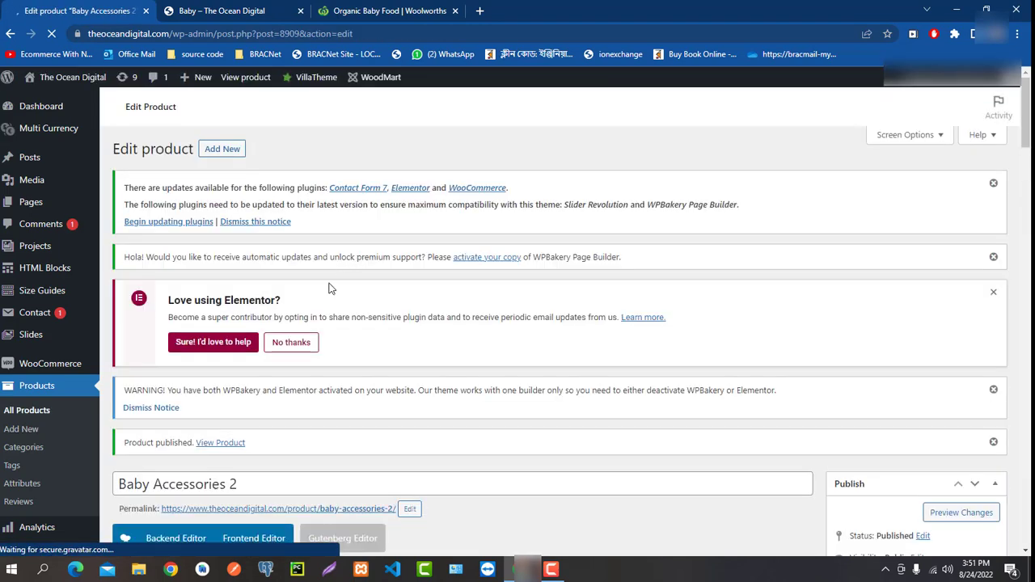
Open the published product's storefront page in a new browser tab and switch to it
{"action": "scroll", "coordinate": [363, 307], "scroll_direction": "down", "scroll_amount": 2}
{"action": "scroll", "coordinate": [353, 339], "scroll_direction": "down", "scroll_amount": 1}
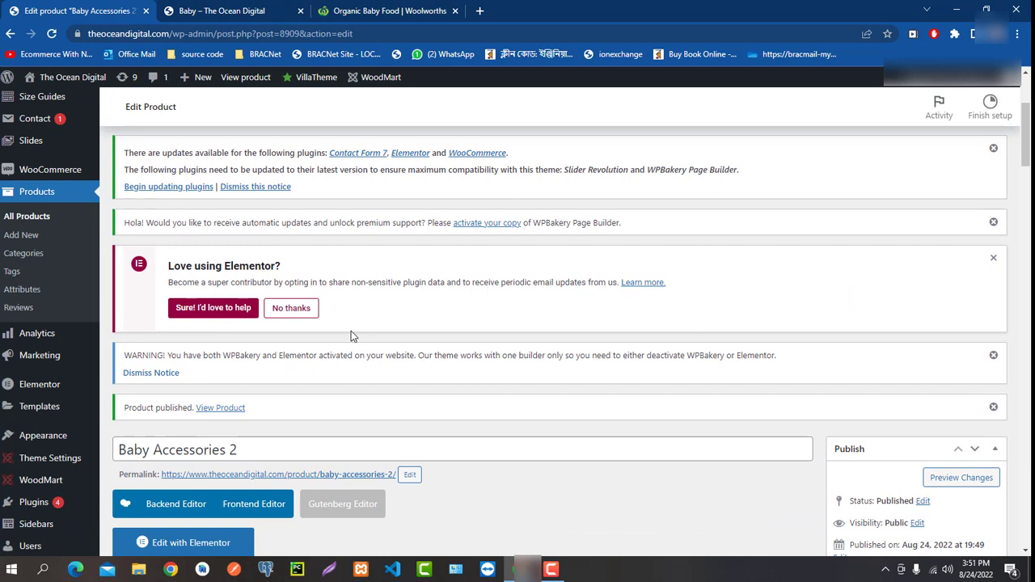
{"action": "right_click", "coordinate": [217, 409]}
{"action": "left_click", "coordinate": [273, 417]}
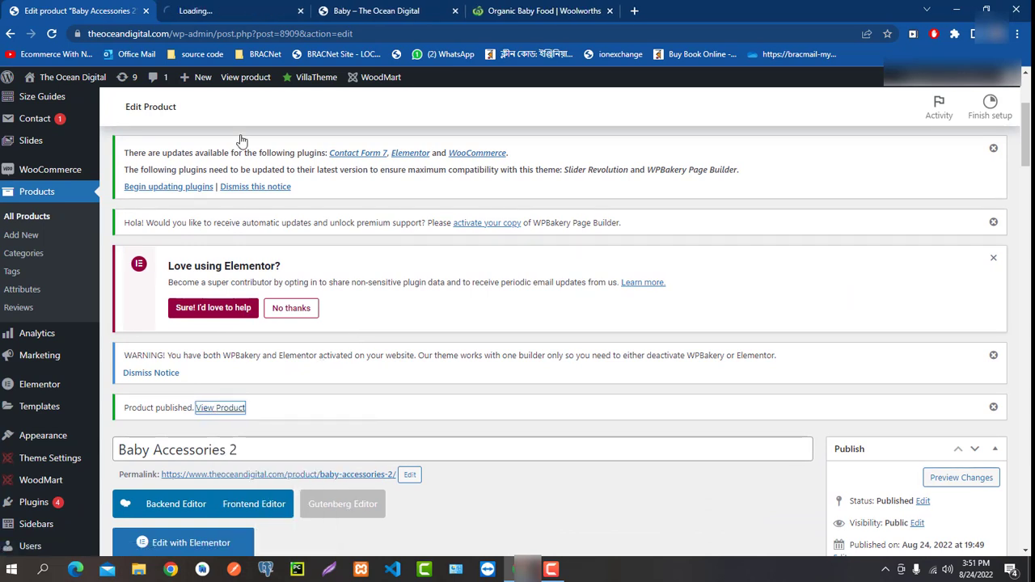
{"action": "left_click", "coordinate": [238, 19]}
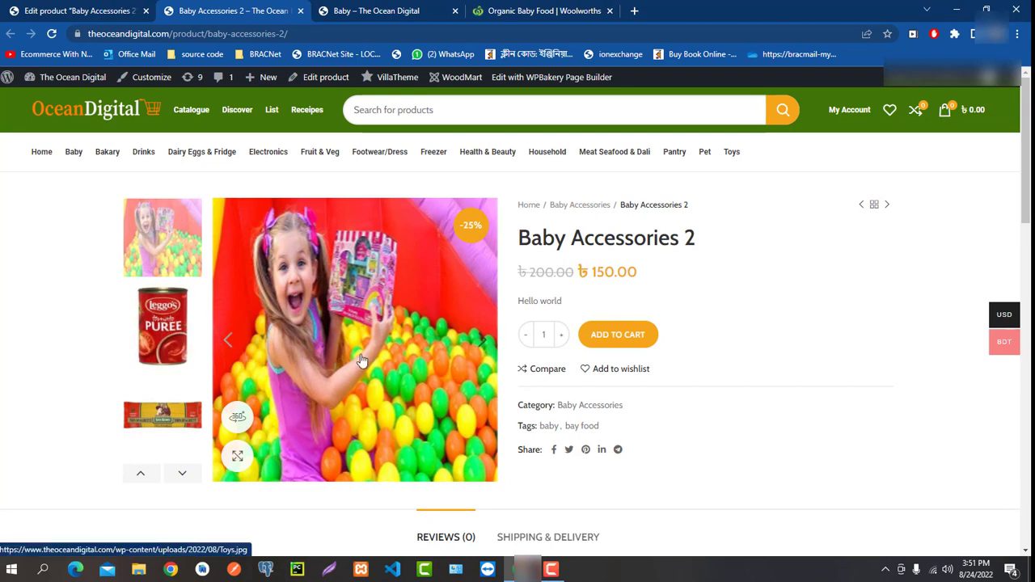
Check the gallery images, details and related products on the Baby Accessories 2 page, and close its tab
{"action": "left_click", "coordinate": [483, 342]}
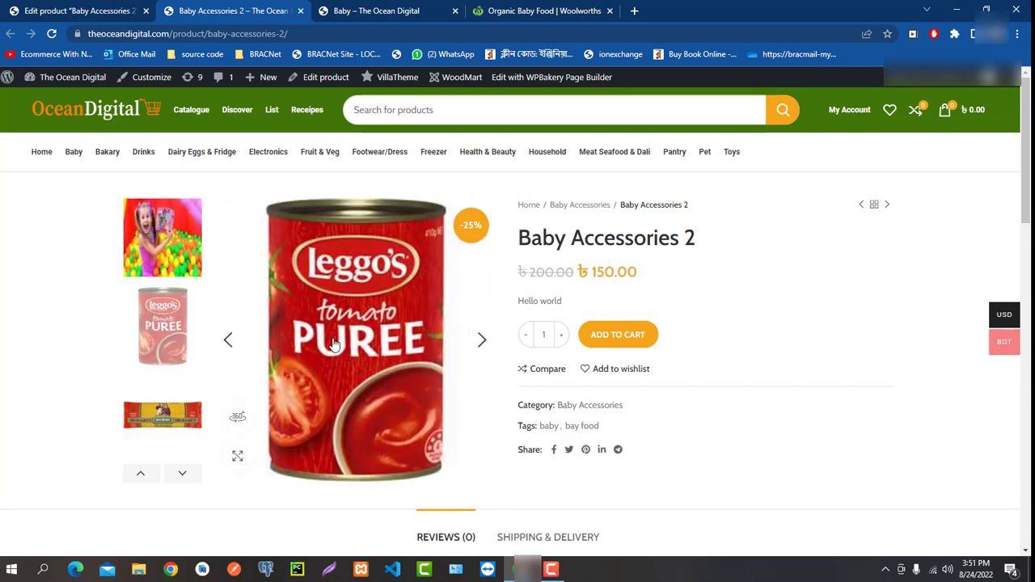
{"action": "left_click", "coordinate": [228, 339]}
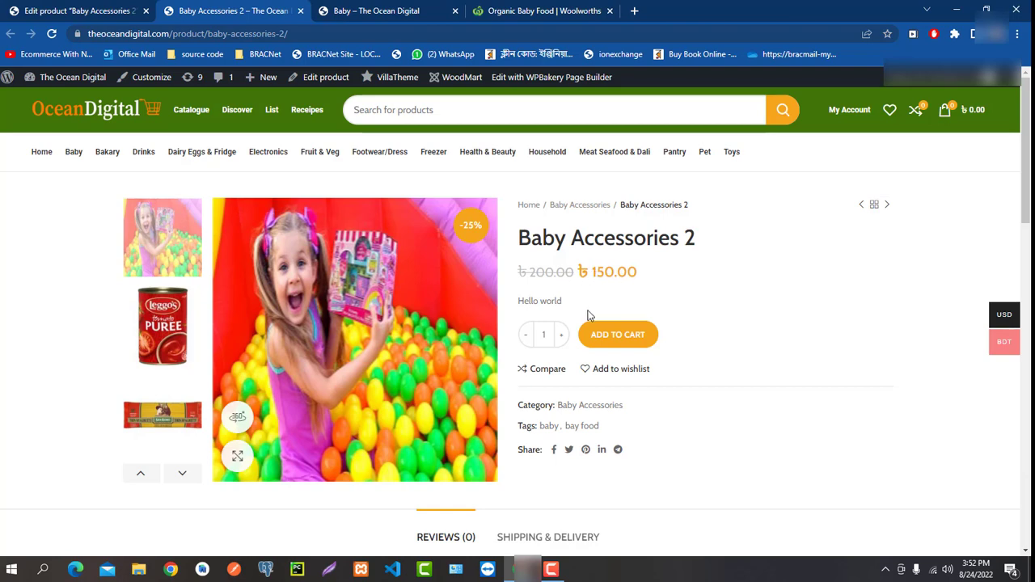
{"action": "scroll", "coordinate": [583, 326], "scroll_direction": "down", "scroll_amount": 5}
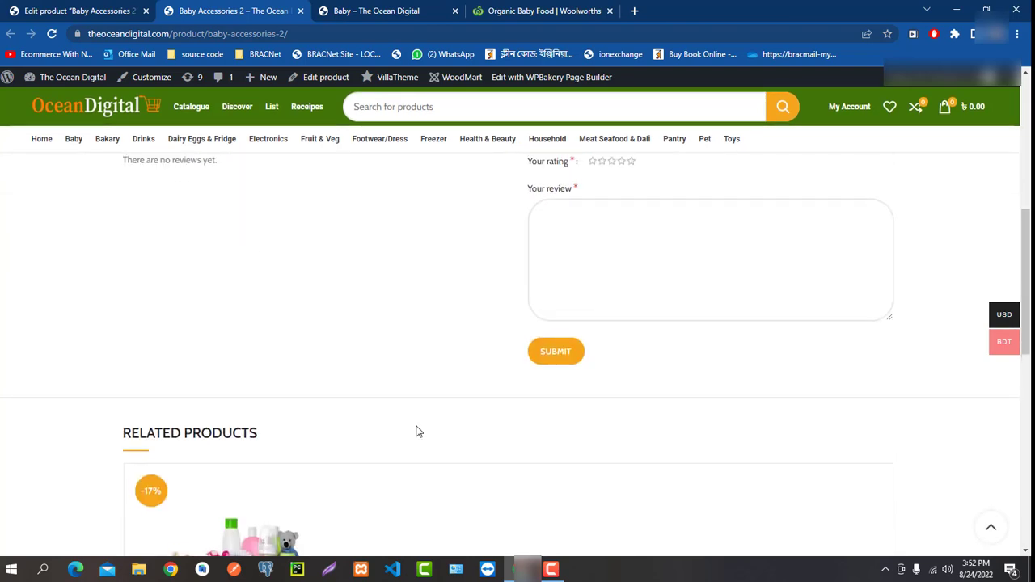
{"action": "scroll", "coordinate": [418, 432], "scroll_direction": "up", "scroll_amount": 5}
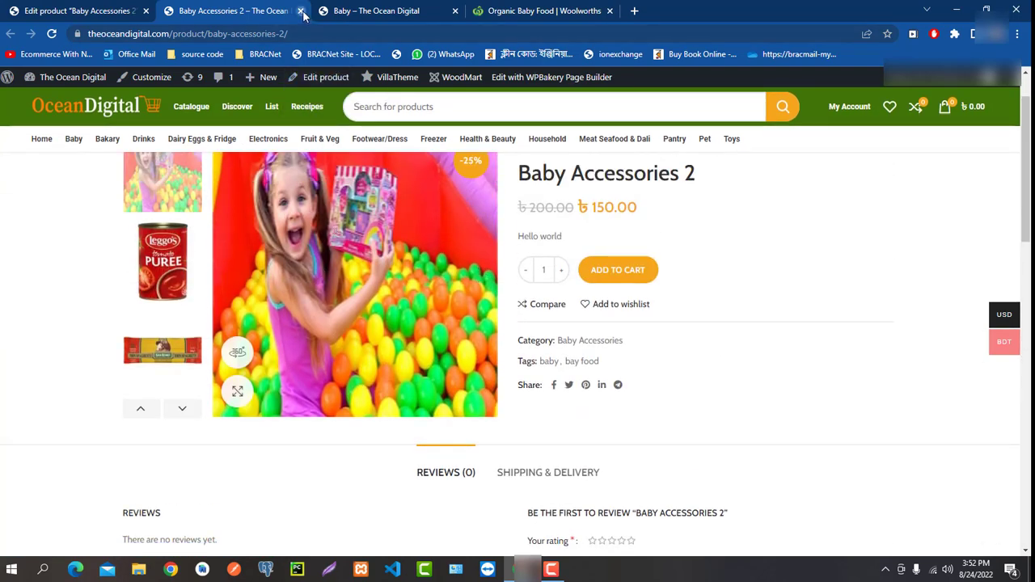
{"action": "left_click", "coordinate": [301, 12]}
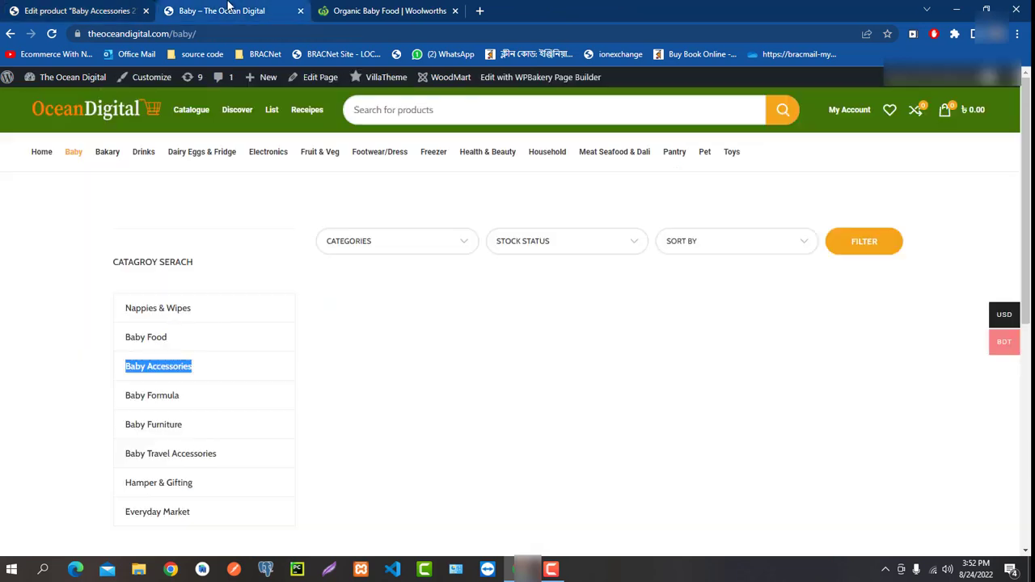
Open the Baby Accessories category on the storefront and check its product listing
{"action": "left_click", "coordinate": [176, 374]}
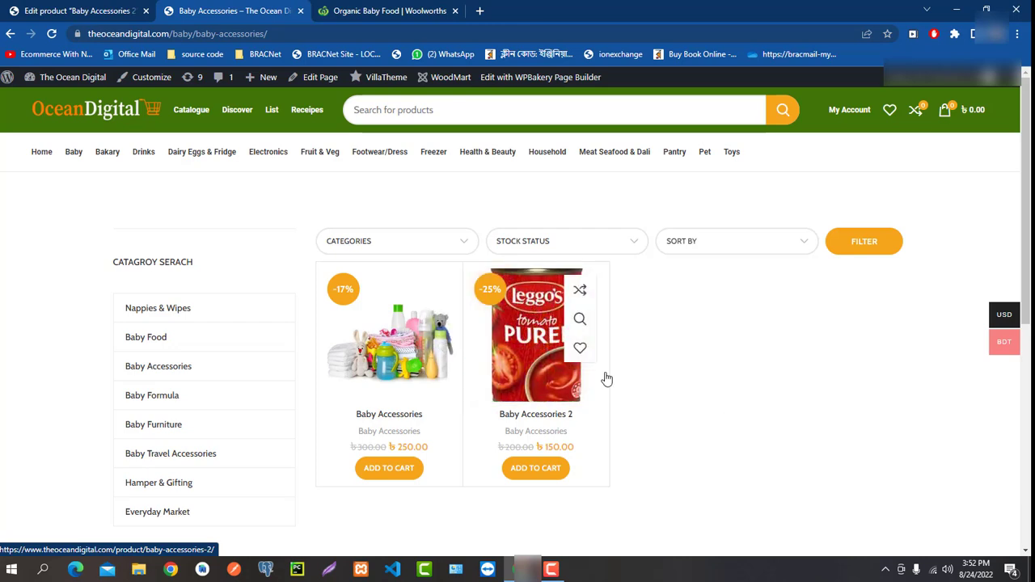
{"action": "scroll", "coordinate": [641, 374], "scroll_direction": "down", "scroll_amount": 2}
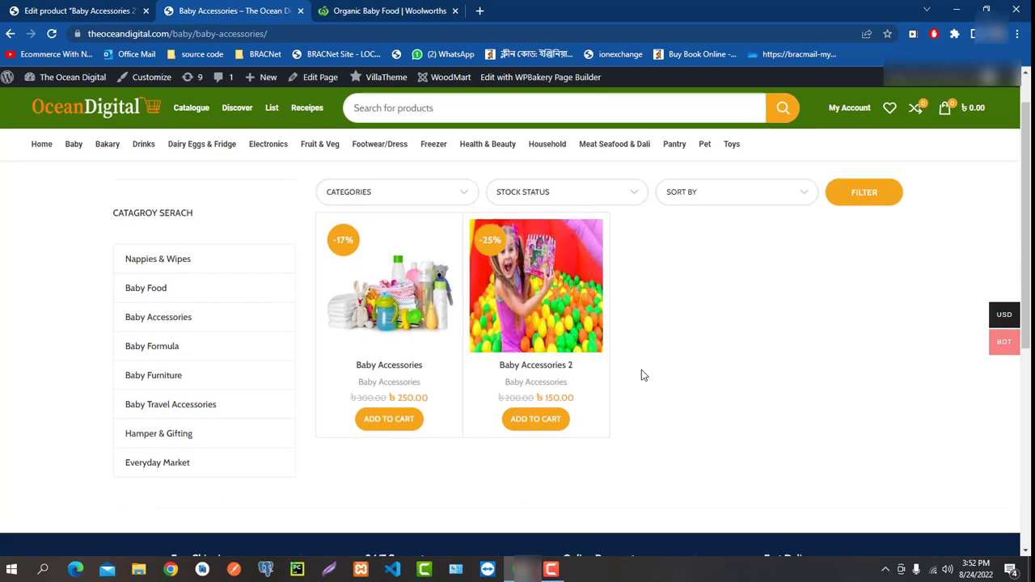
{"action": "scroll", "coordinate": [558, 356], "scroll_direction": "up", "scroll_amount": 2}
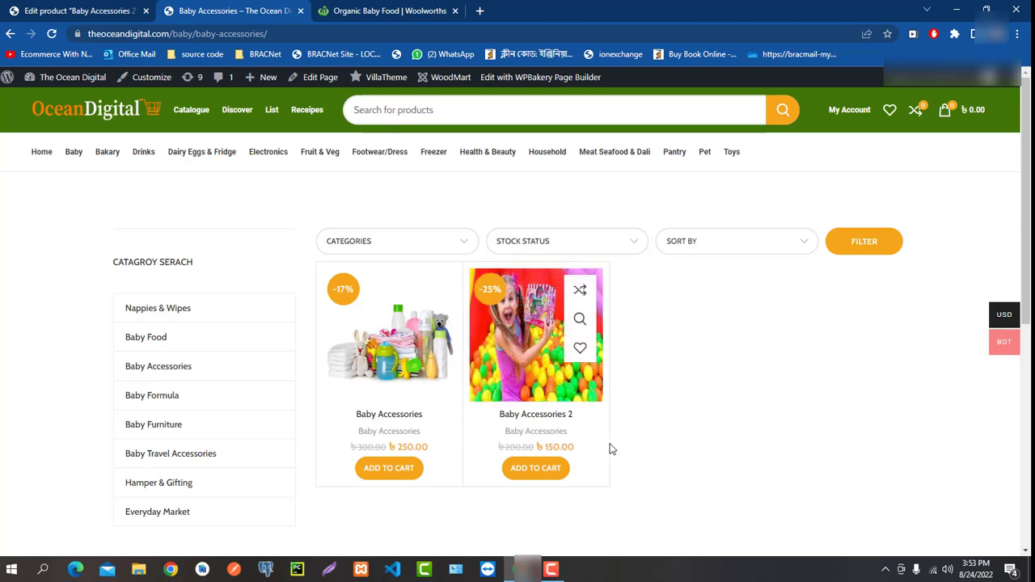
Return to the WordPress admin, open the list of all products and search it for "Baby Accessories"
{"action": "left_click", "coordinate": [81, 11]}
{"action": "scroll", "coordinate": [456, 314], "scroll_direction": "down", "scroll_amount": 5}
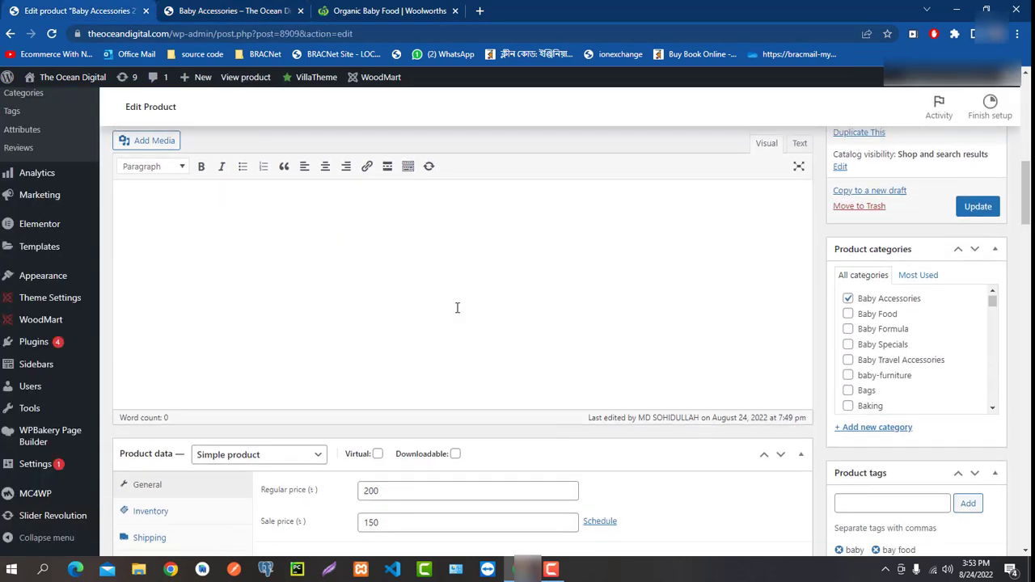
{"action": "scroll", "coordinate": [456, 307], "scroll_direction": "down", "scroll_amount": 4}
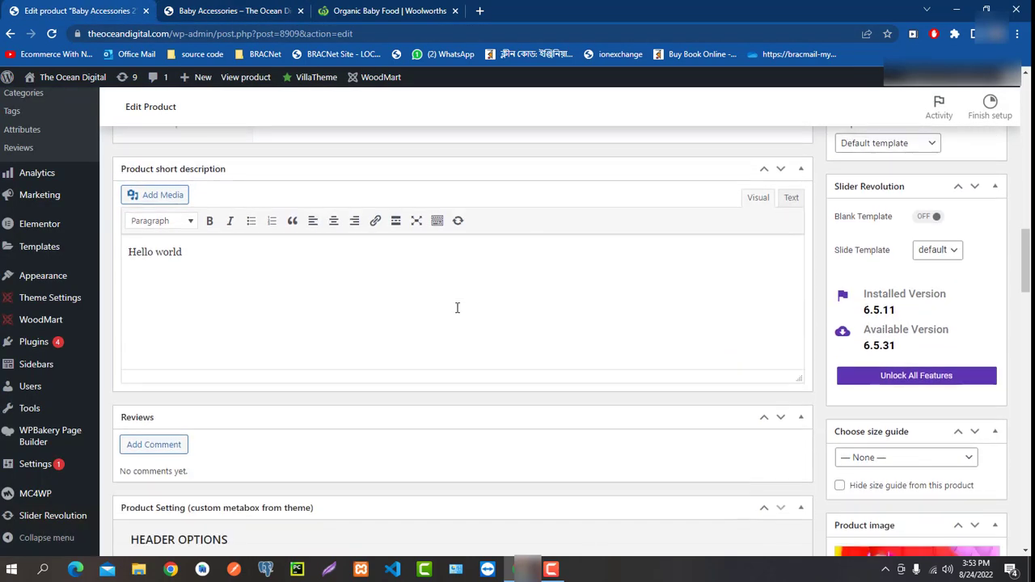
{"action": "scroll", "coordinate": [457, 307], "scroll_direction": "up", "scroll_amount": 6}
{"action": "scroll", "coordinate": [457, 307], "scroll_direction": "up", "scroll_amount": 3}
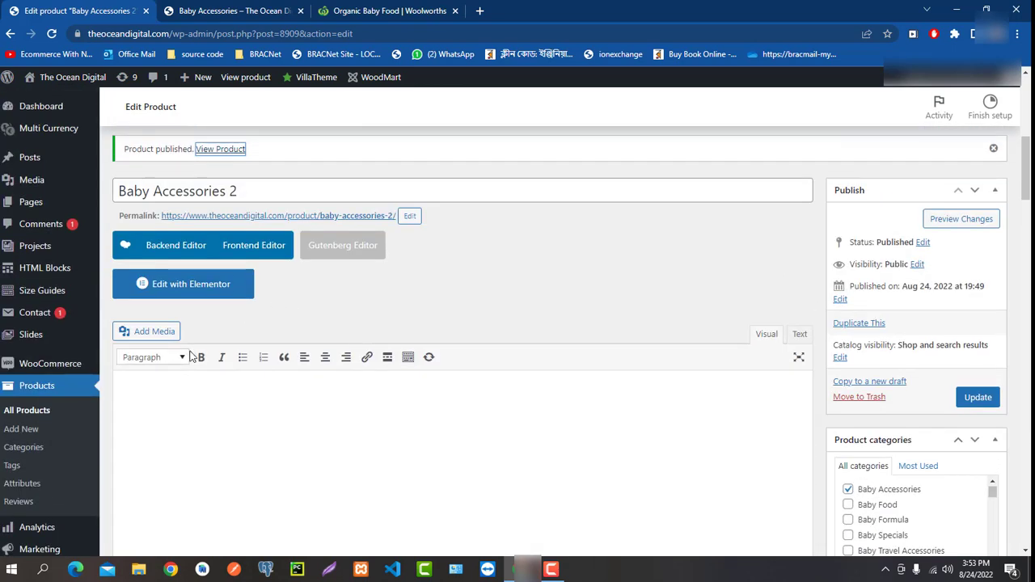
{"action": "left_click", "coordinate": [37, 392]}
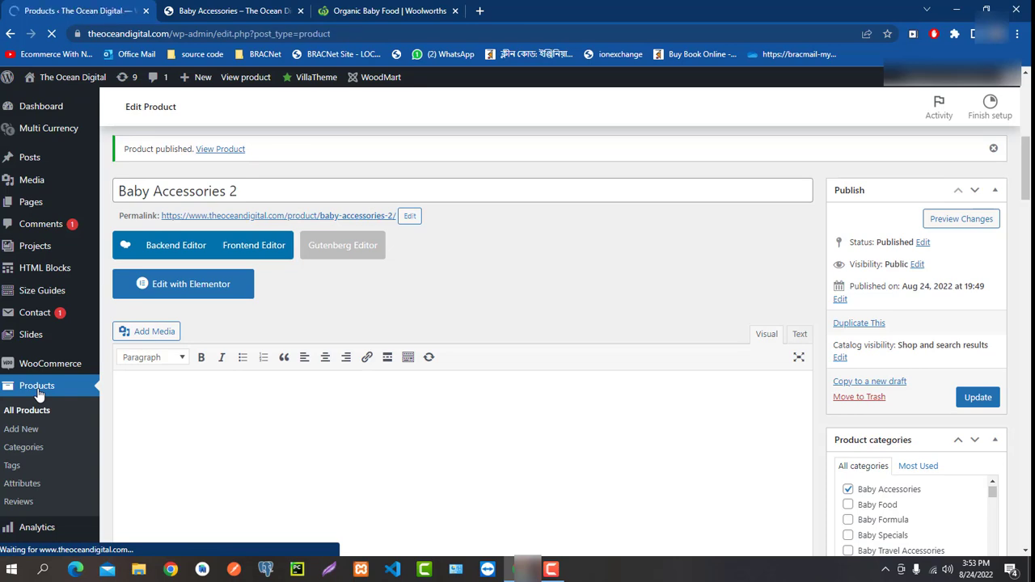
{"action": "scroll", "coordinate": [427, 311], "scroll_direction": "down", "scroll_amount": 4}
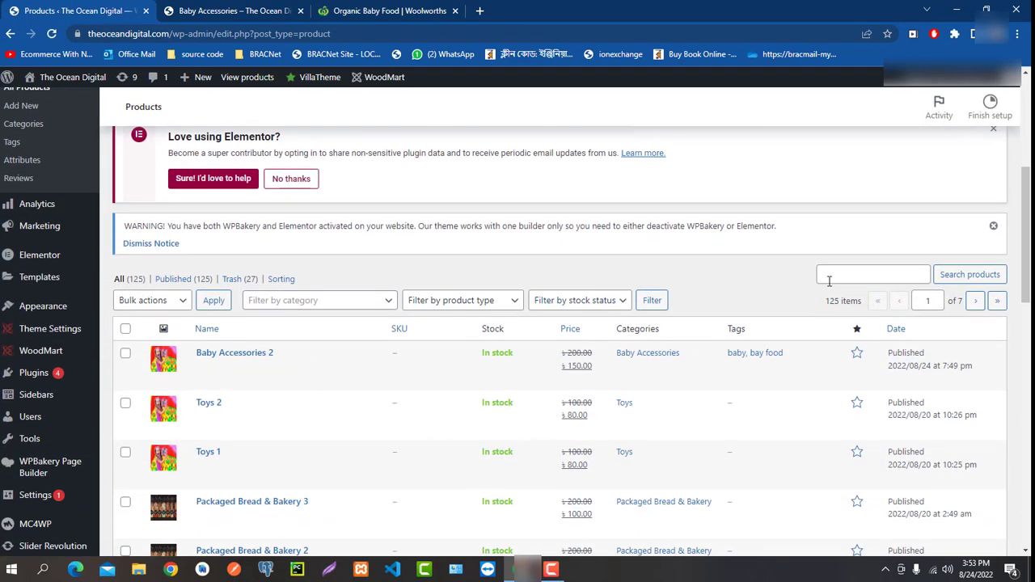
{"action": "left_click", "coordinate": [829, 281]}
{"action": "type", "text": "Baby Accessories"}
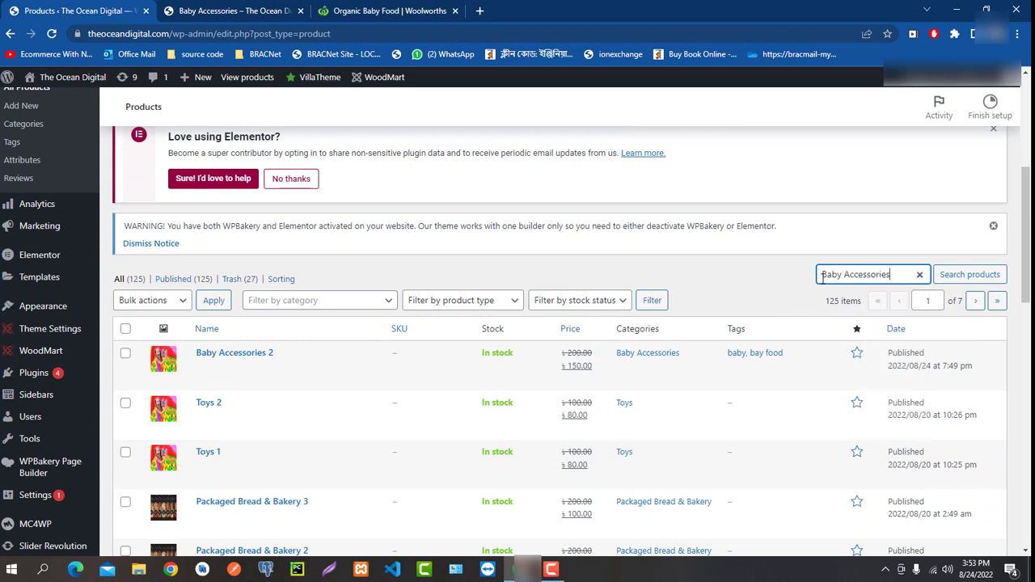
{"action": "type", "text": "v"}
{"action": "key", "text": "Return"}
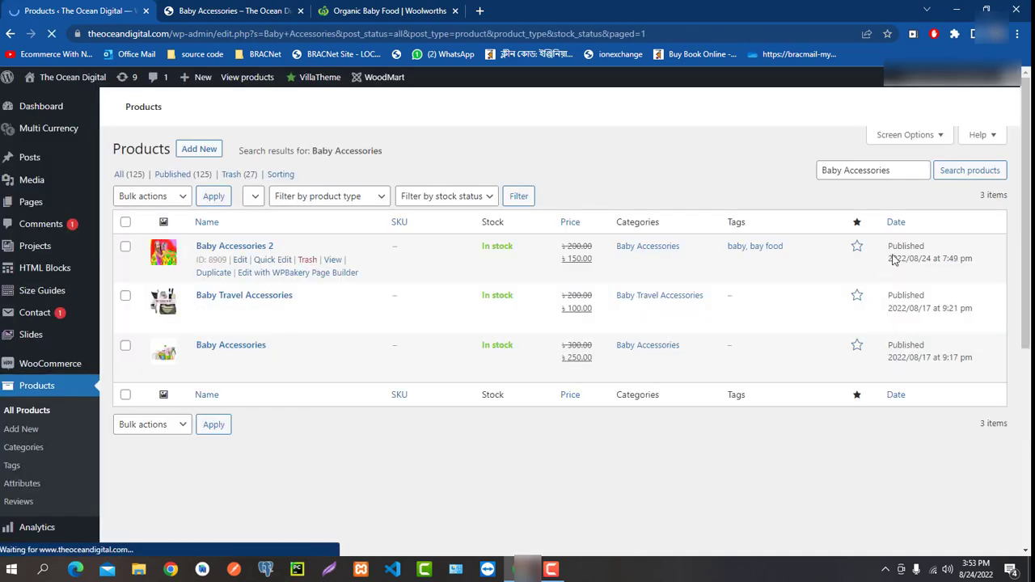
Open Baby Accessories 2 from the search results for editing, review its product data and update it
{"action": "scroll", "coordinate": [371, 447], "scroll_direction": "down", "scroll_amount": 3}
{"action": "scroll", "coordinate": [385, 450], "scroll_direction": "down", "scroll_amount": 1}
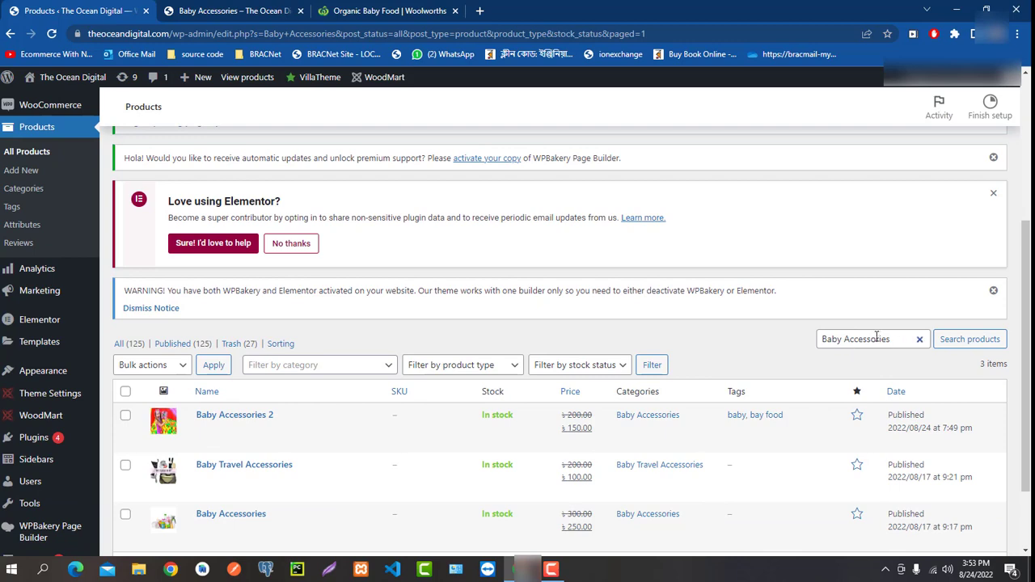
{"action": "scroll", "coordinate": [380, 400], "scroll_direction": "down", "scroll_amount": 1}
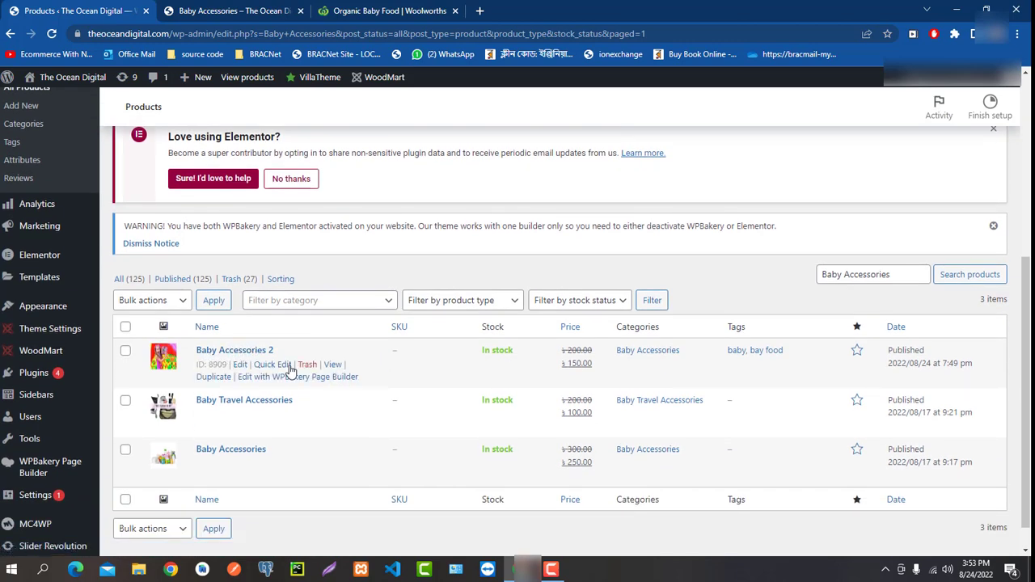
{"action": "left_click", "coordinate": [240, 366]}
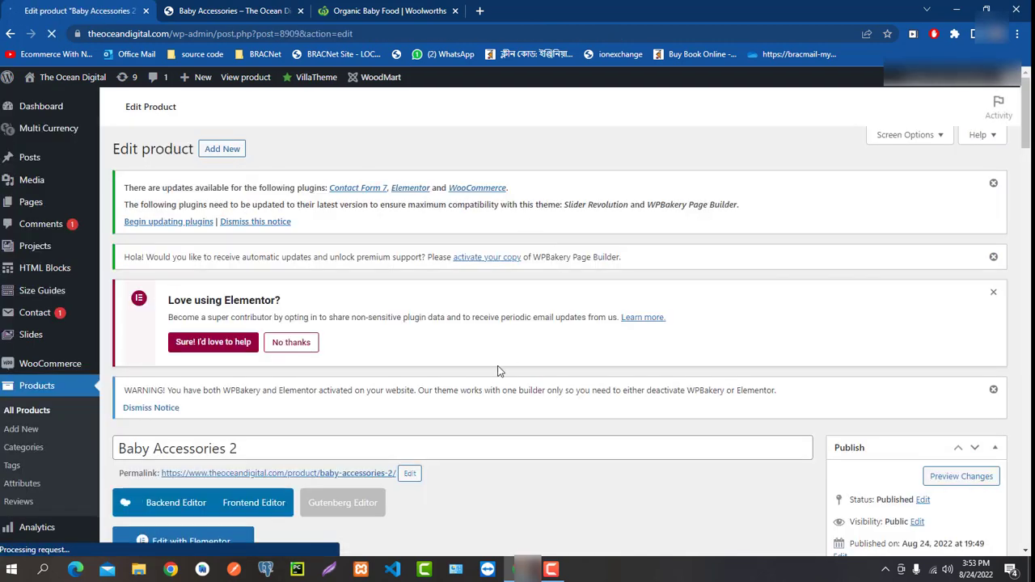
{"action": "scroll", "coordinate": [492, 367], "scroll_direction": "down", "scroll_amount": 4}
{"action": "scroll", "coordinate": [492, 367], "scroll_direction": "down", "scroll_amount": 10}
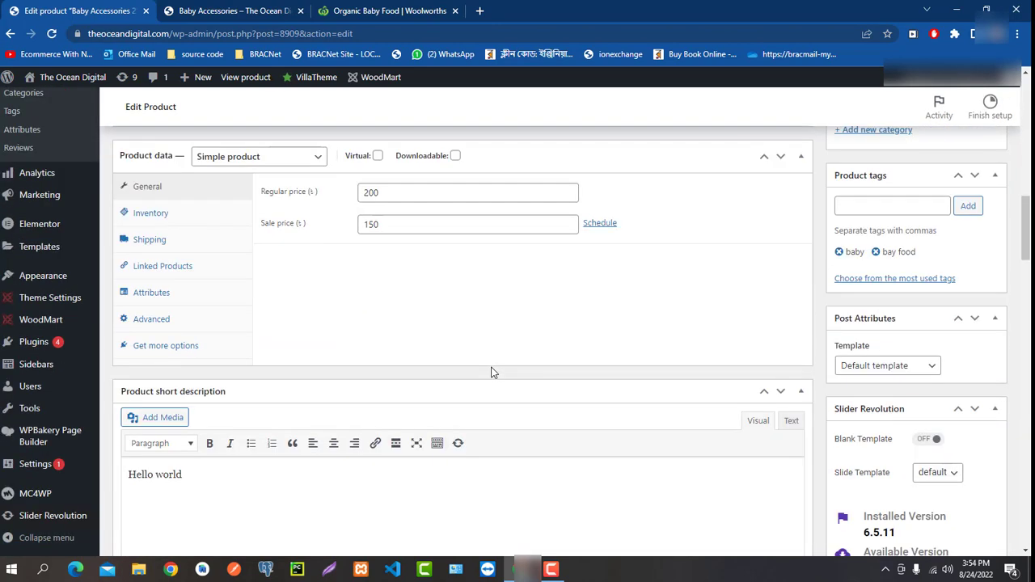
{"action": "scroll", "coordinate": [493, 372], "scroll_direction": "up", "scroll_amount": 3}
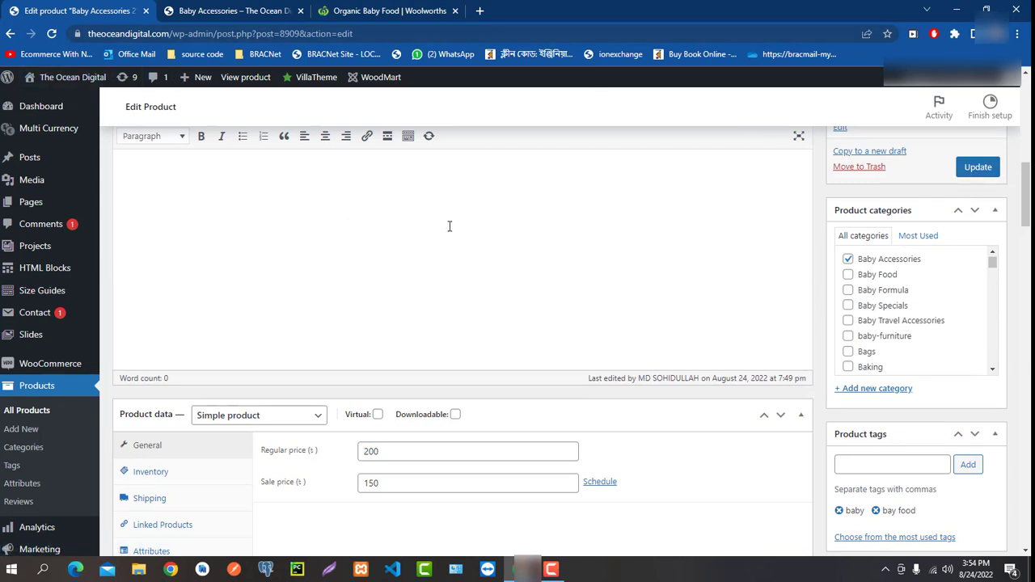
{"action": "left_click", "coordinate": [970, 176]}
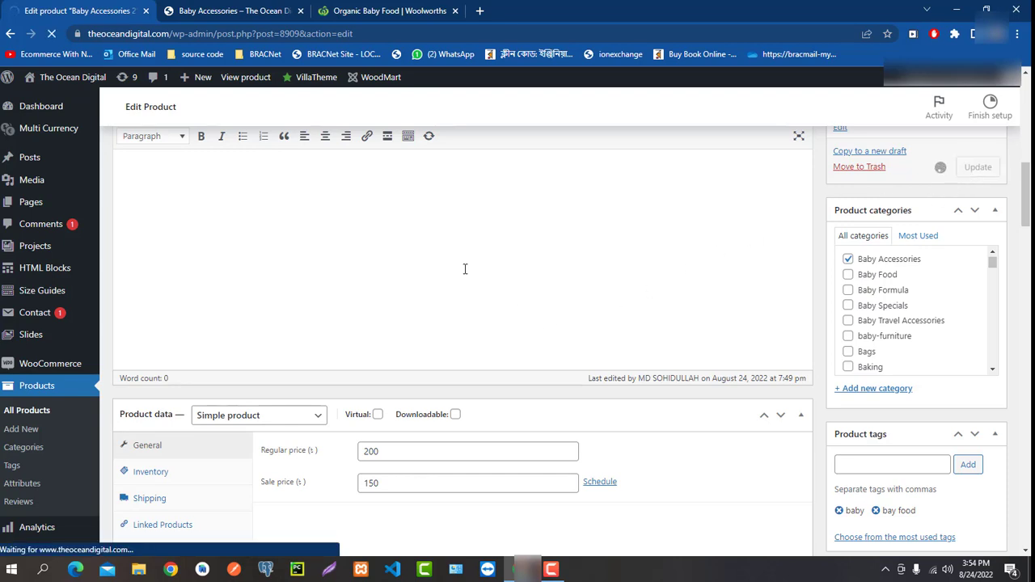